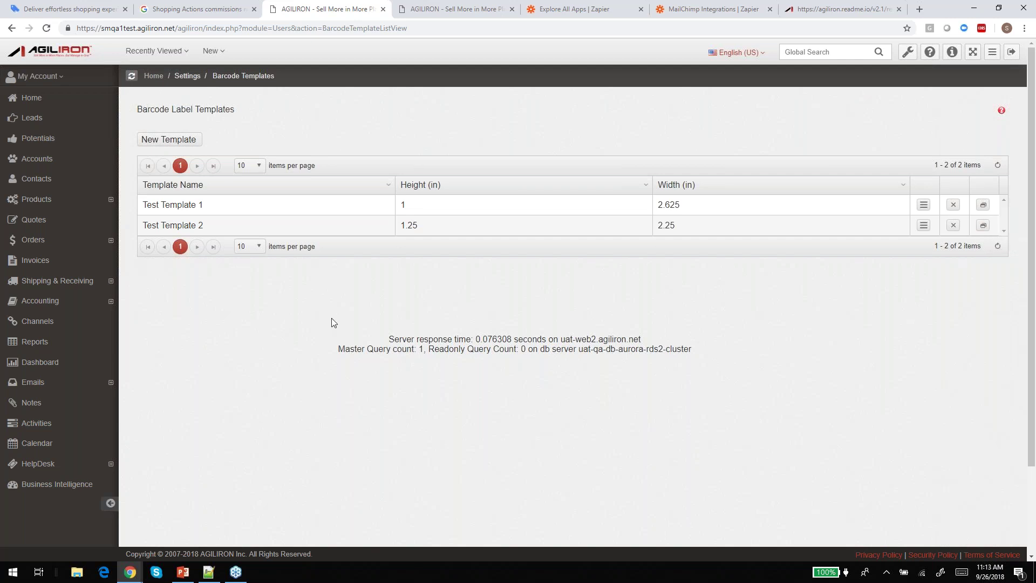
Start a new barcode label template and move the template editor into view.
left_click(168, 141)
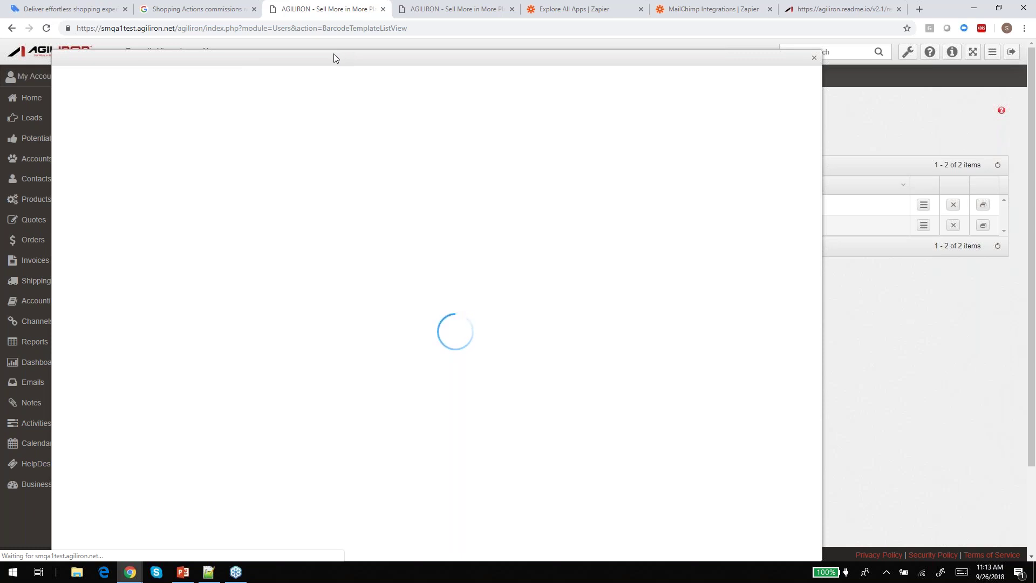
left_click_drag(330, 57, 407, 47)
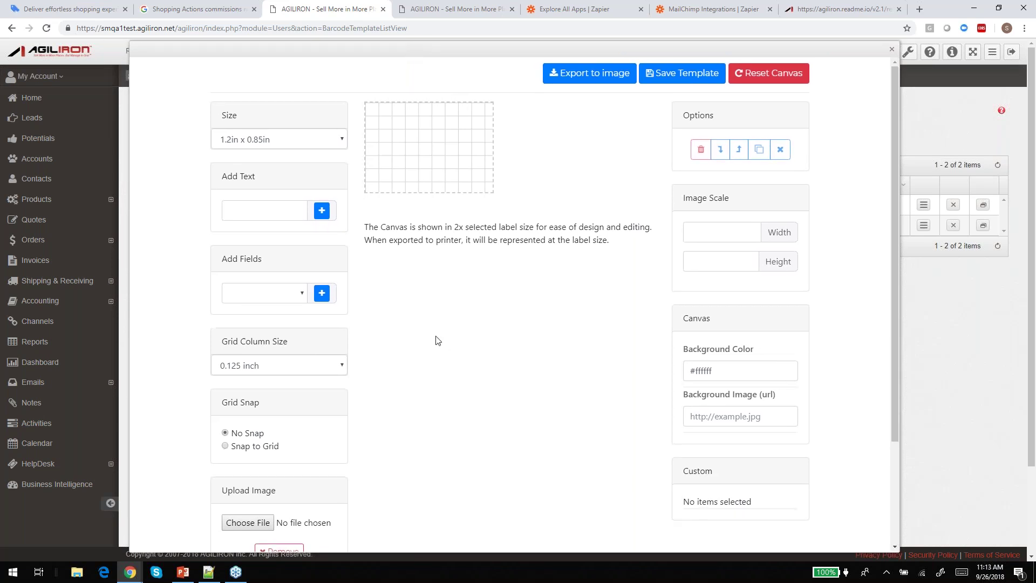
Try a custom label size, cancel it, then choose the 2.625in x 1.0in size.
left_click(247, 141)
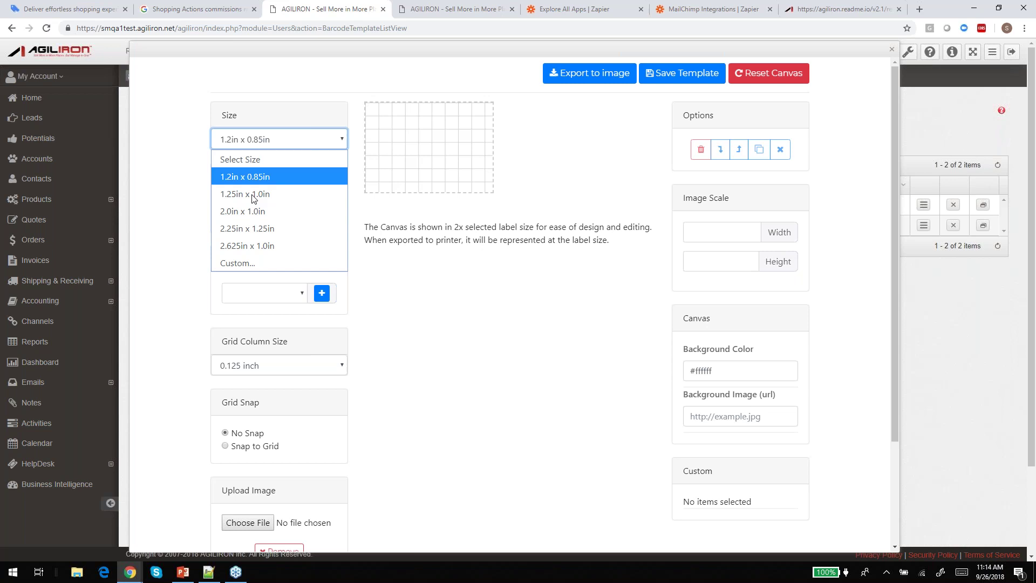
left_click(235, 262)
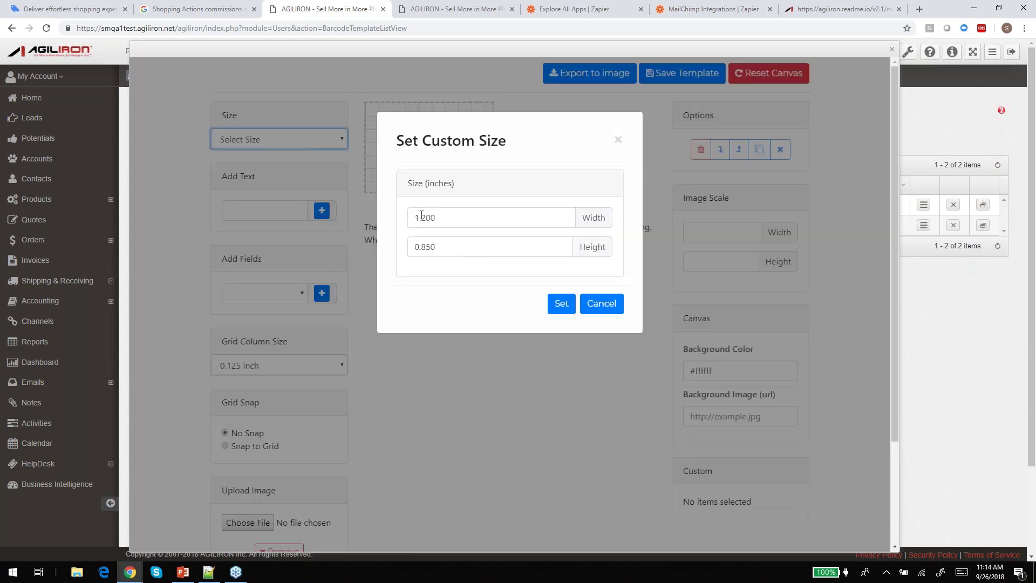
left_click(608, 306)
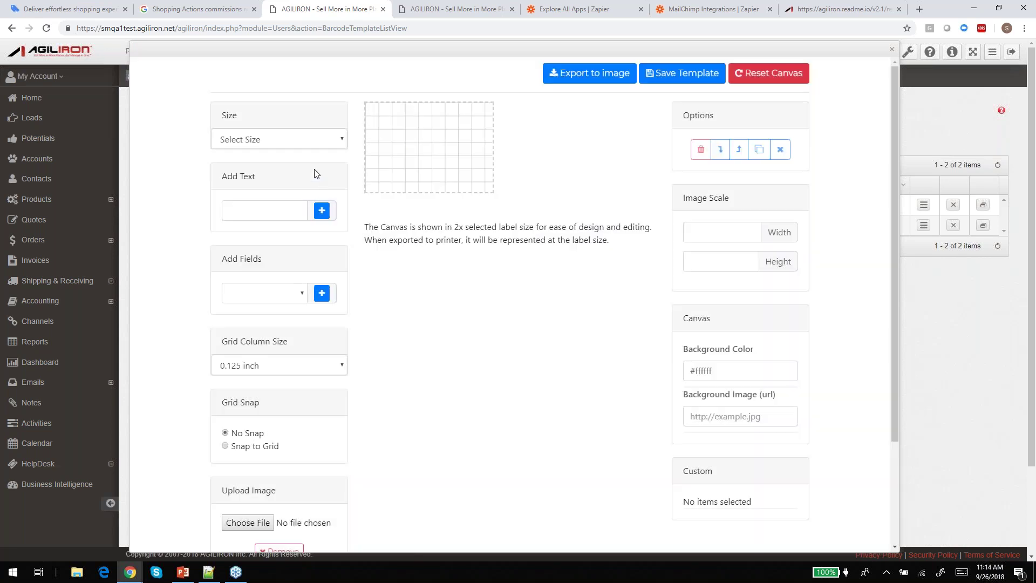
left_click(287, 141)
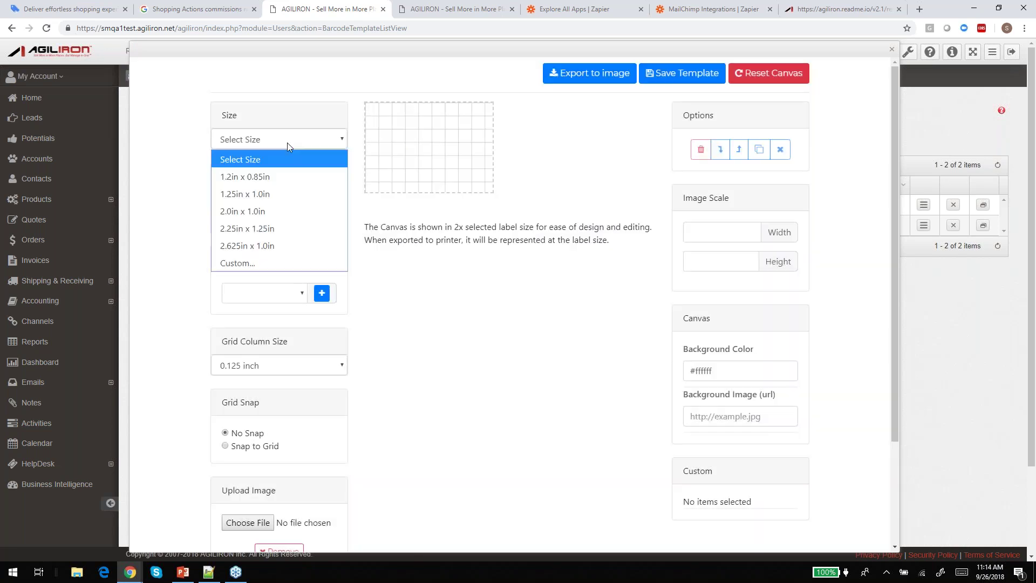
left_click(261, 248)
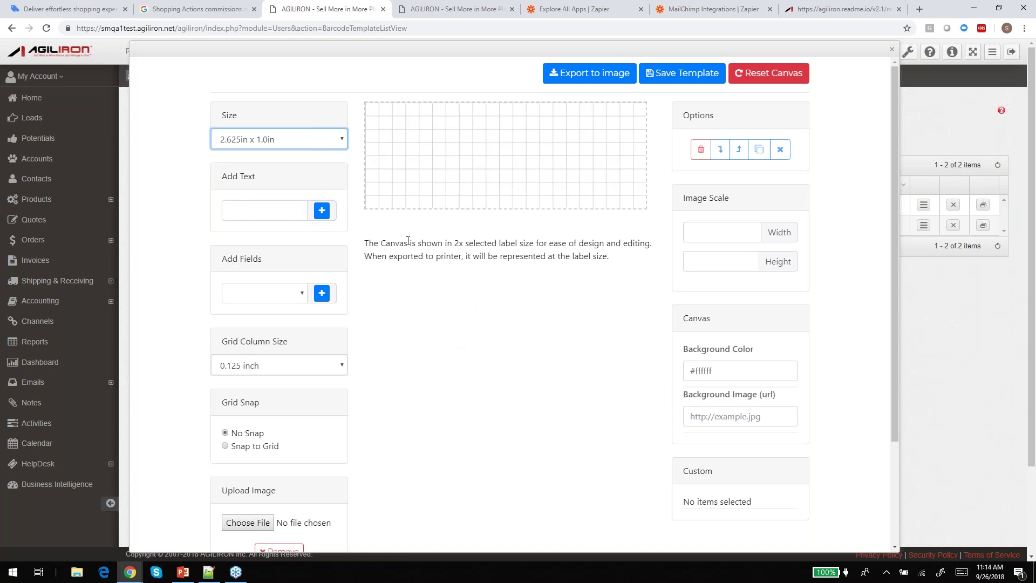
Read the 2x canvas-scale help note, then enable Snap to Grid.
left_click_drag(363, 243, 466, 243)
left_click(529, 241)
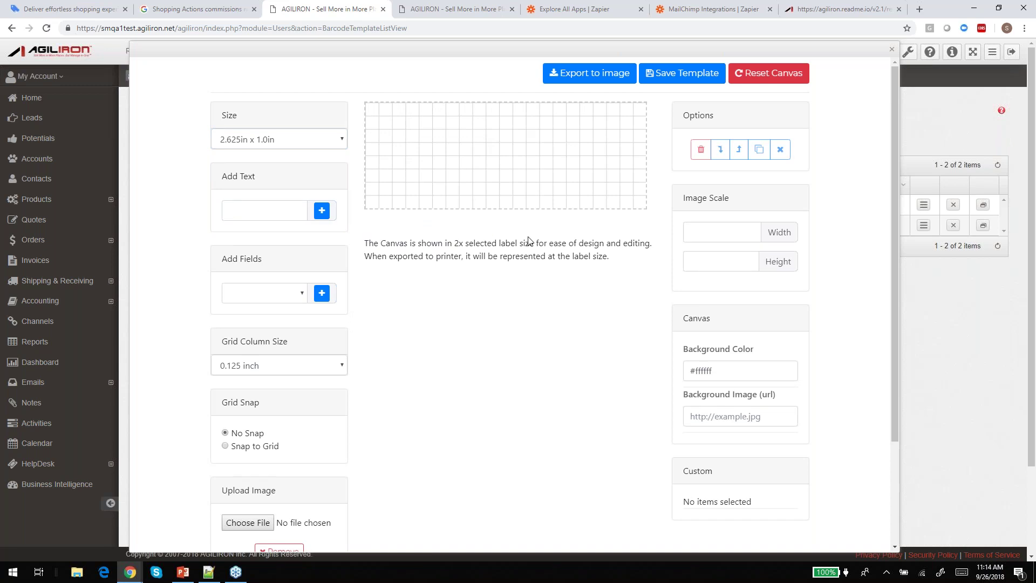
left_click_drag(363, 243, 534, 242)
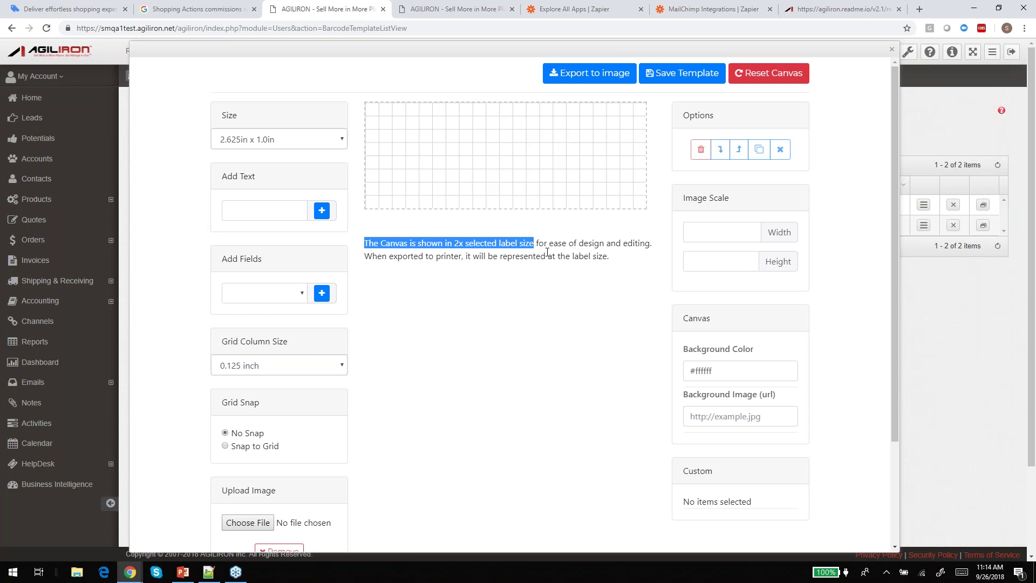
left_click(547, 252)
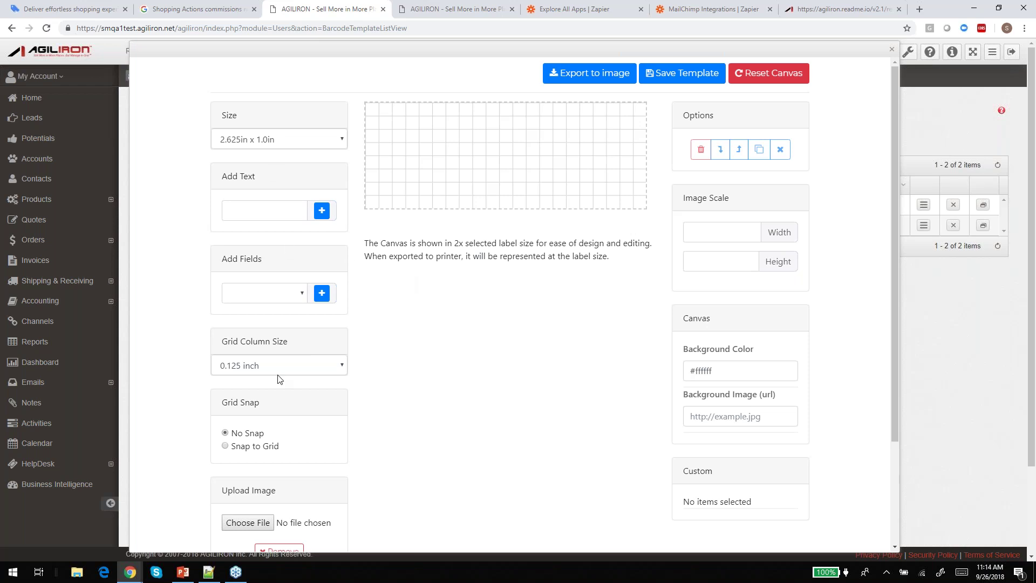
left_click(225, 447)
Add the Product Code field ($code) to the canvas and enlarge it.
left_click(302, 293)
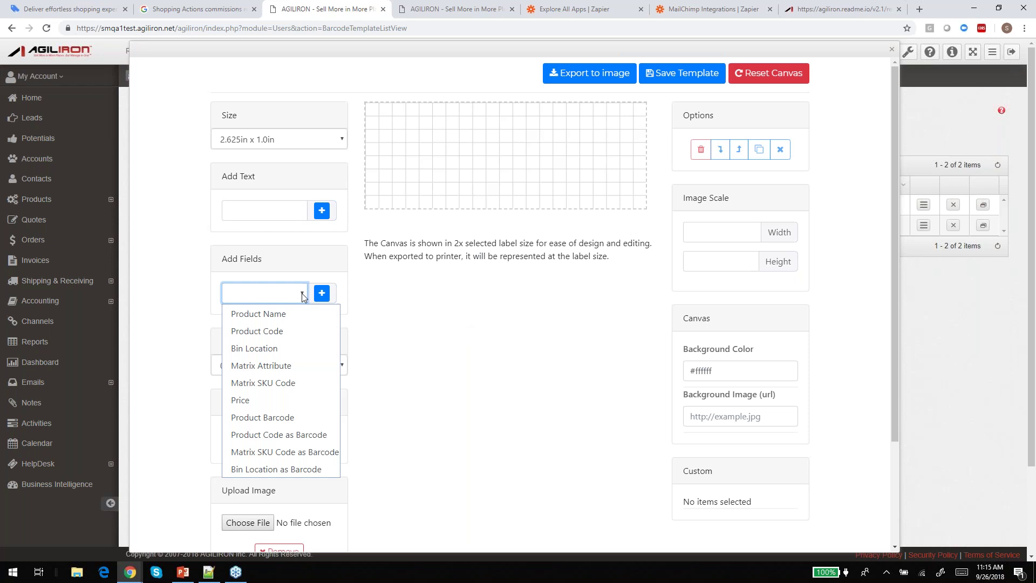
left_click(275, 335)
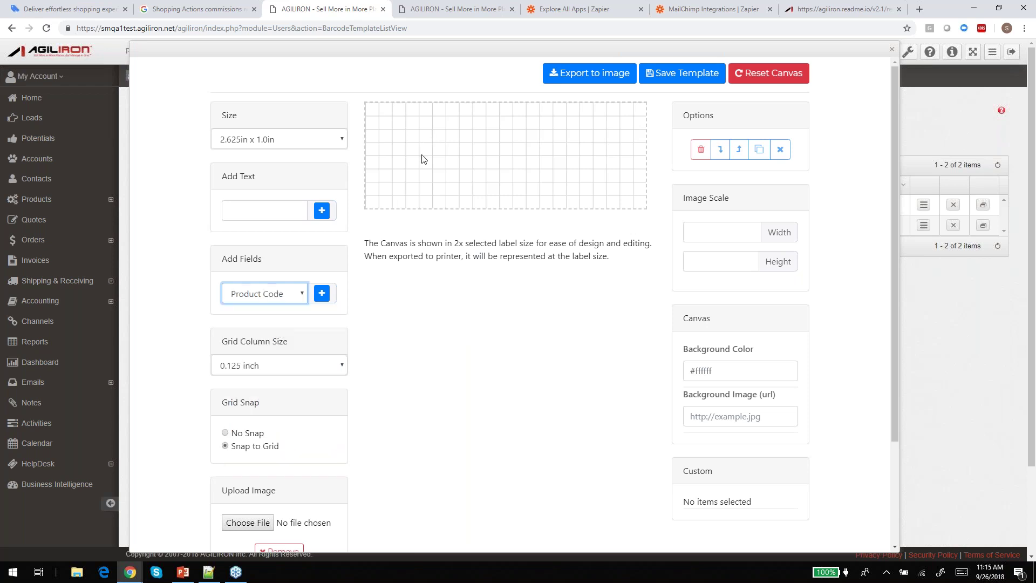
left_click(320, 298)
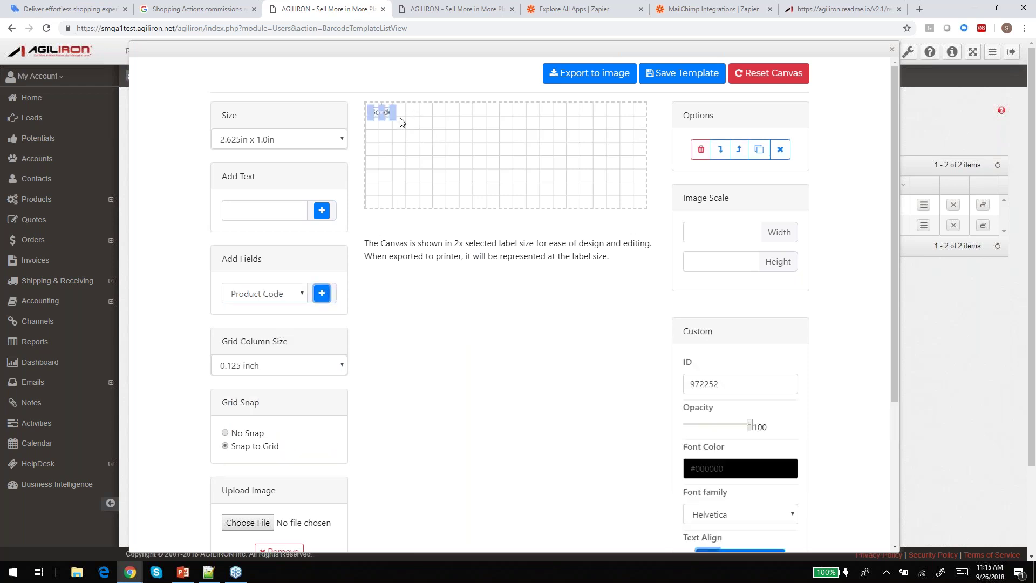
left_click_drag(463, 132, 469, 157)
left_click_drag(425, 125, 428, 166)
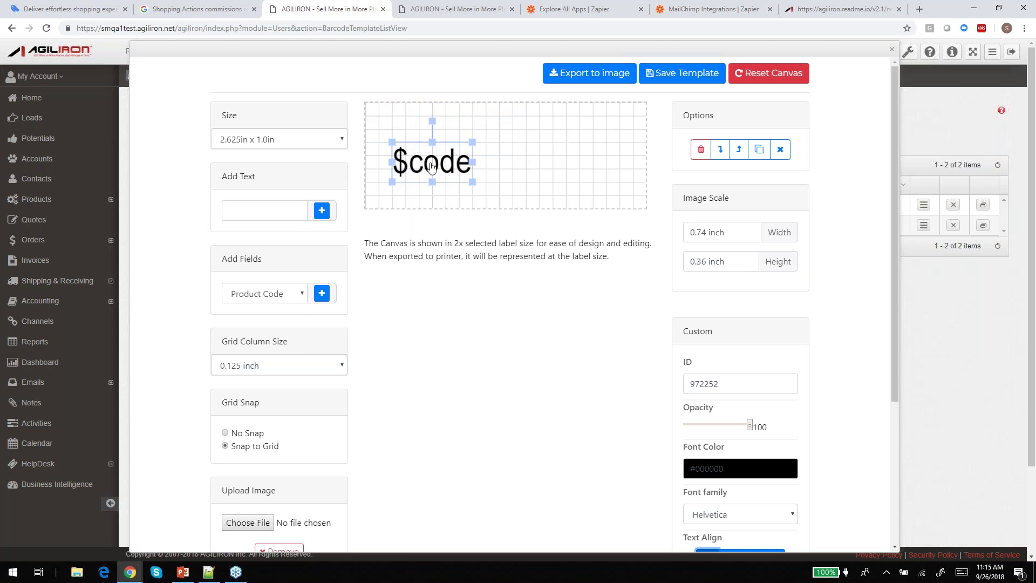
Keep the grid column size at 0.125 inch and move $code to the top-left corner.
left_click(241, 368)
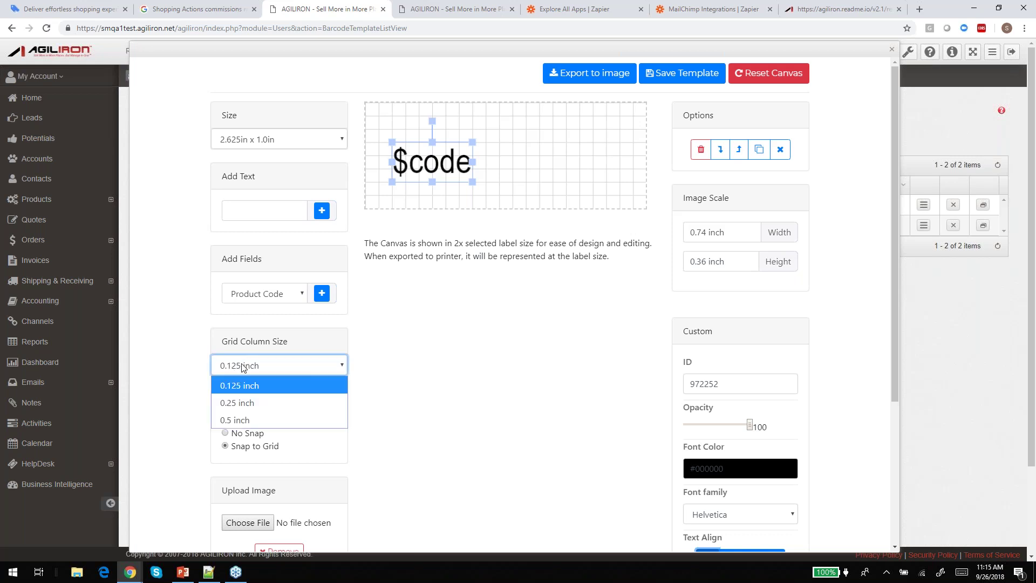
left_click(416, 376)
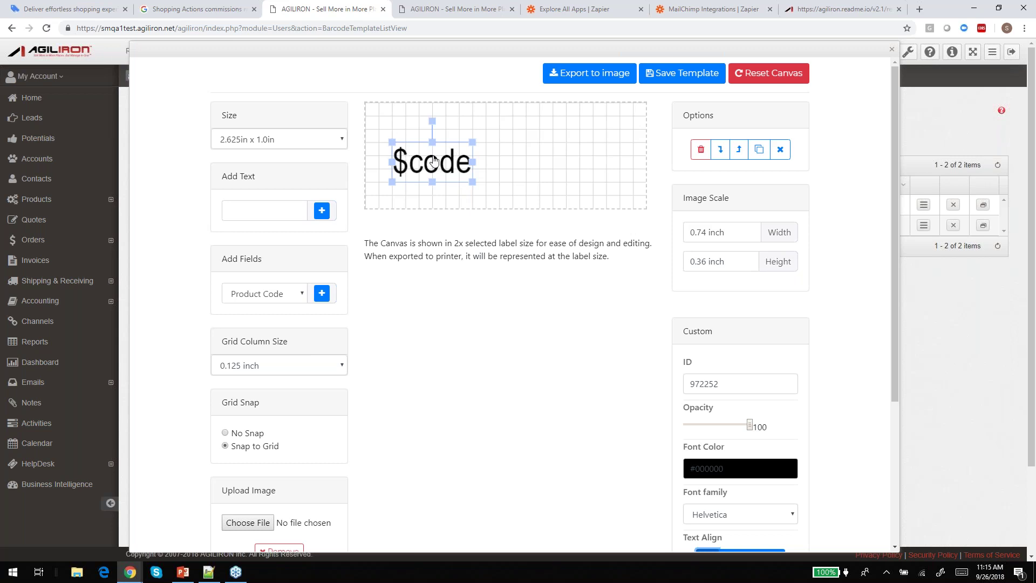
left_click_drag(446, 168, 432, 127)
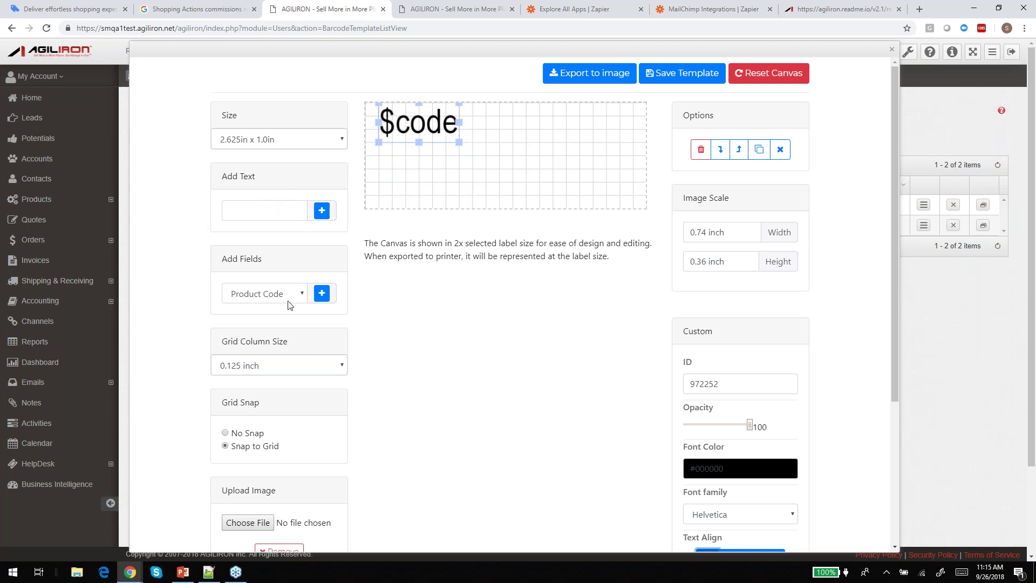
left_click(303, 294)
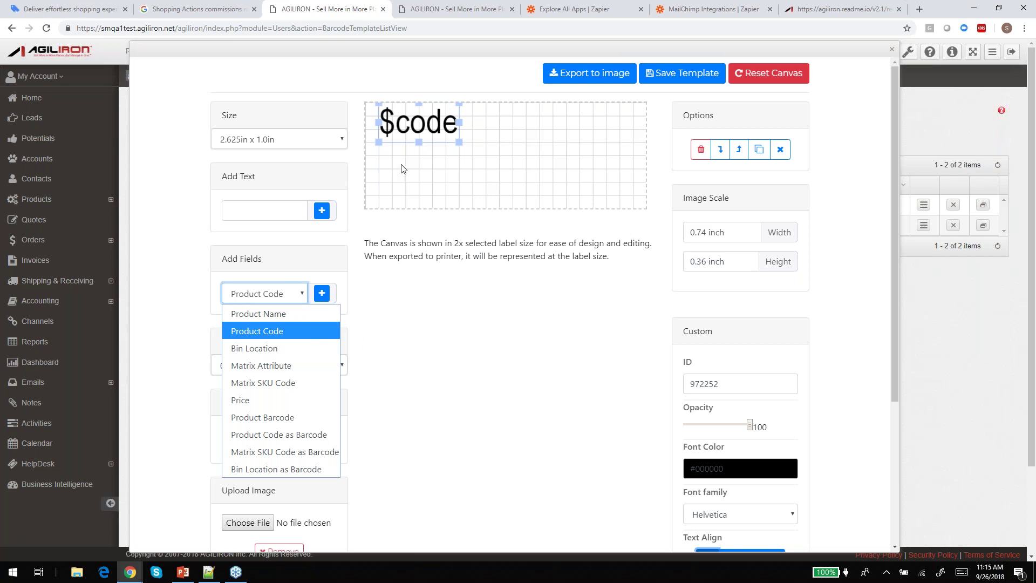
Add the Product Name field ($name), enlarged beside $code.
left_click(259, 314)
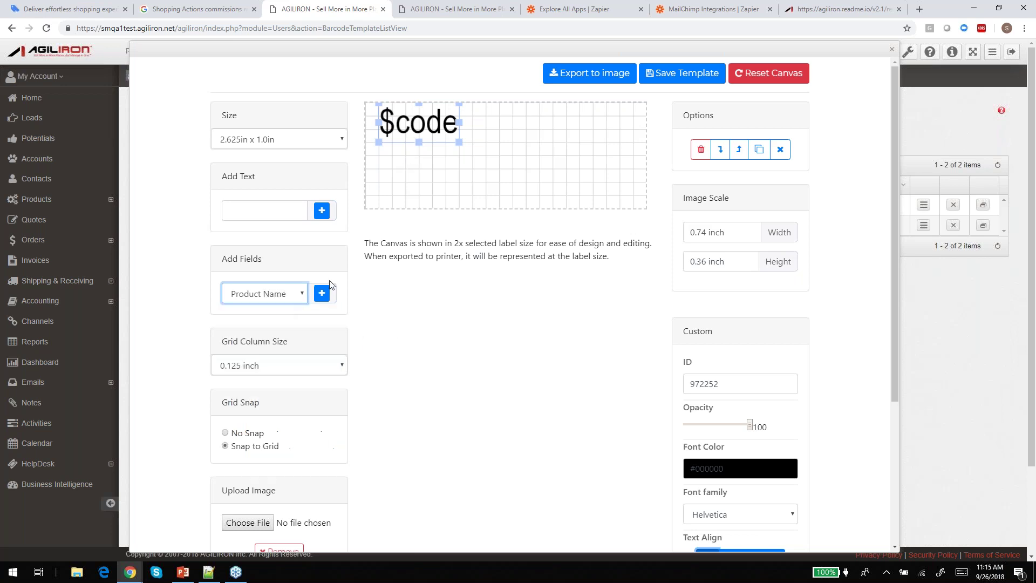
left_click(320, 294)
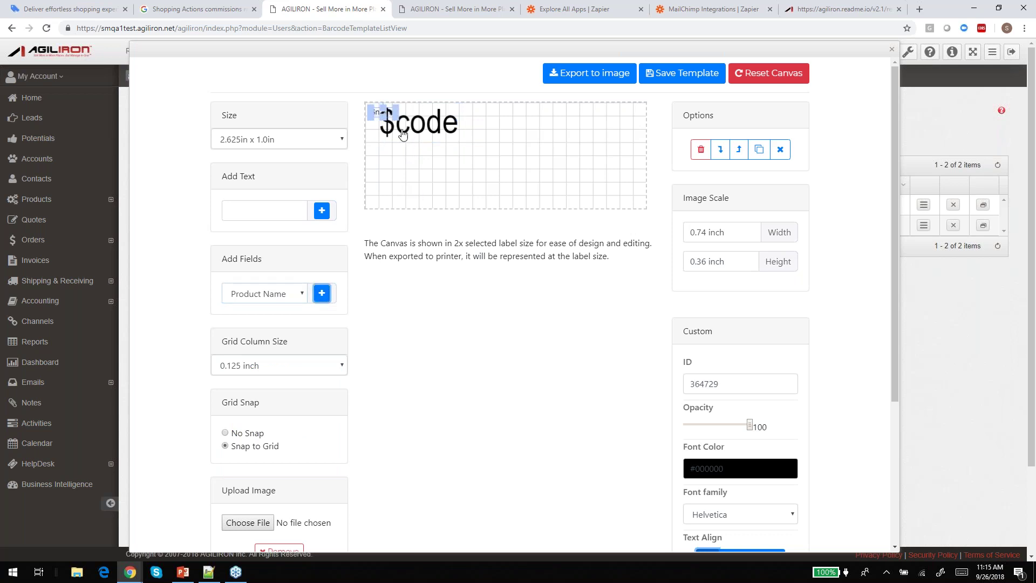
left_click_drag(390, 113, 555, 137)
Add the Price field ($price) on its own row beneath $code.
left_click(303, 293)
left_click(285, 400)
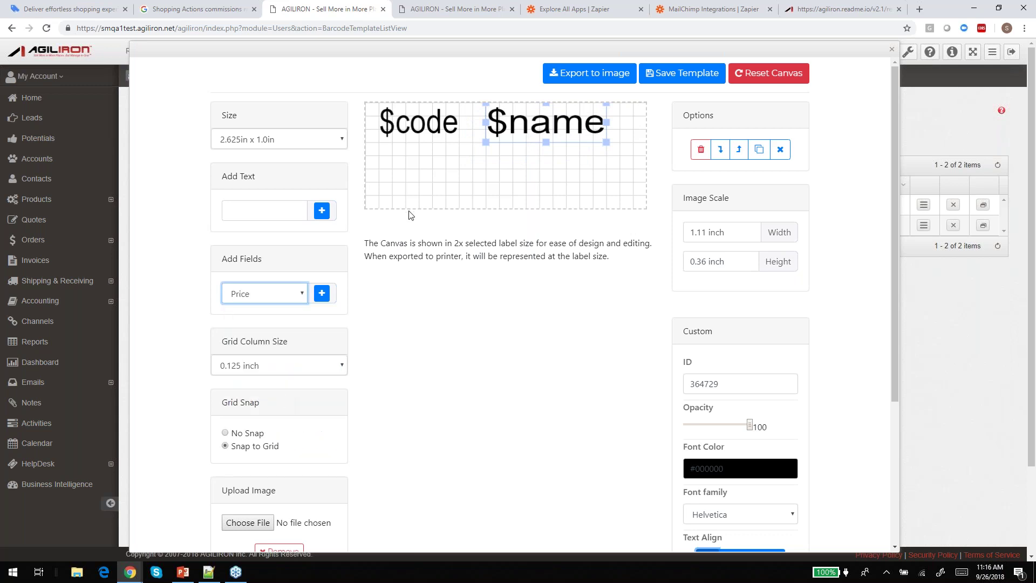
left_click(322, 294)
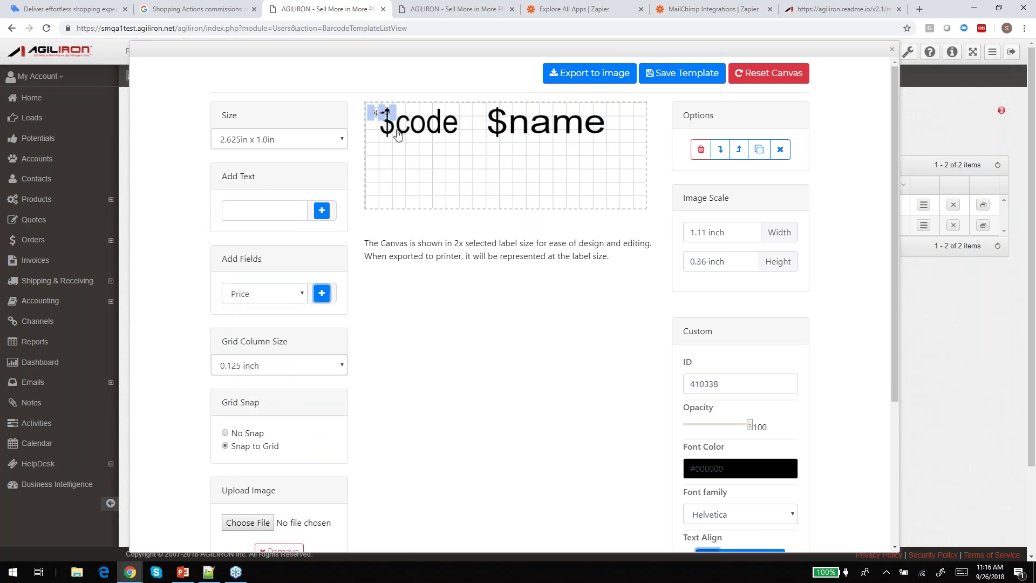
left_click_drag(410, 123, 413, 169)
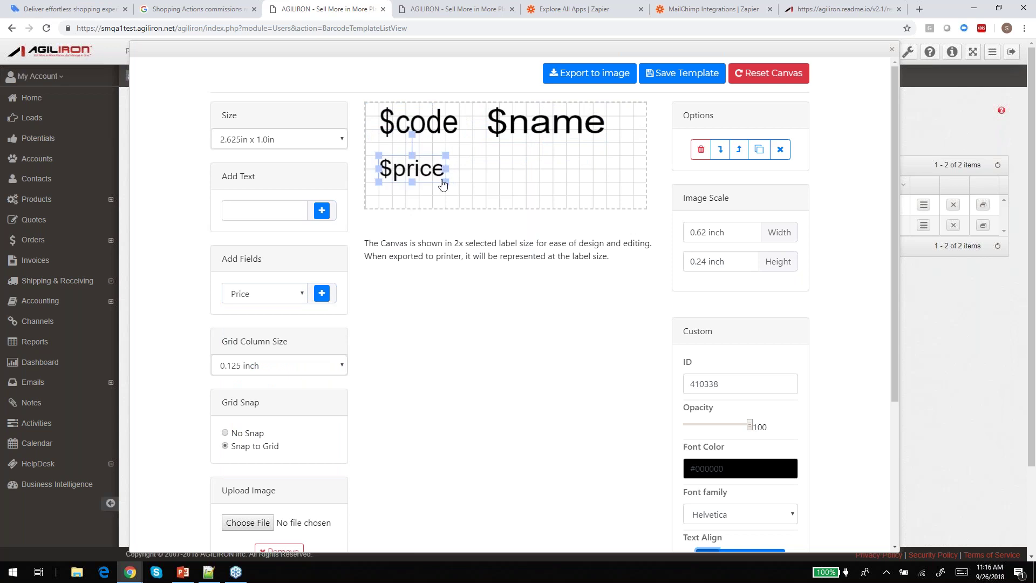
left_click(304, 295)
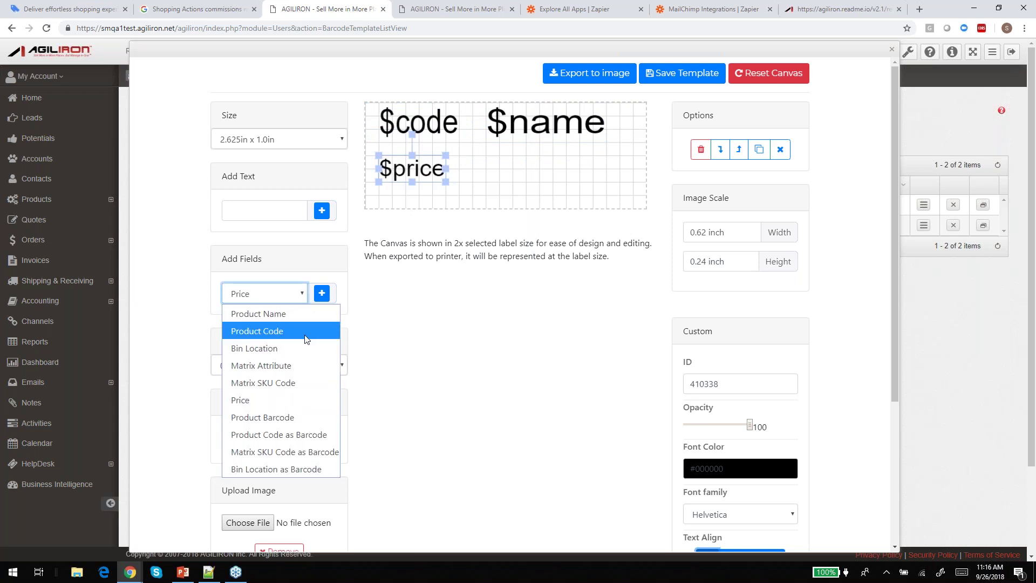
Add the Product Barcode field and size it to 1.25 x 0.50 inch beside $price.
left_click(287, 418)
left_click(320, 294)
left_click_drag(434, 155, 532, 187)
left_click_drag(469, 132, 480, 195)
left_click_drag(537, 181, 524, 167)
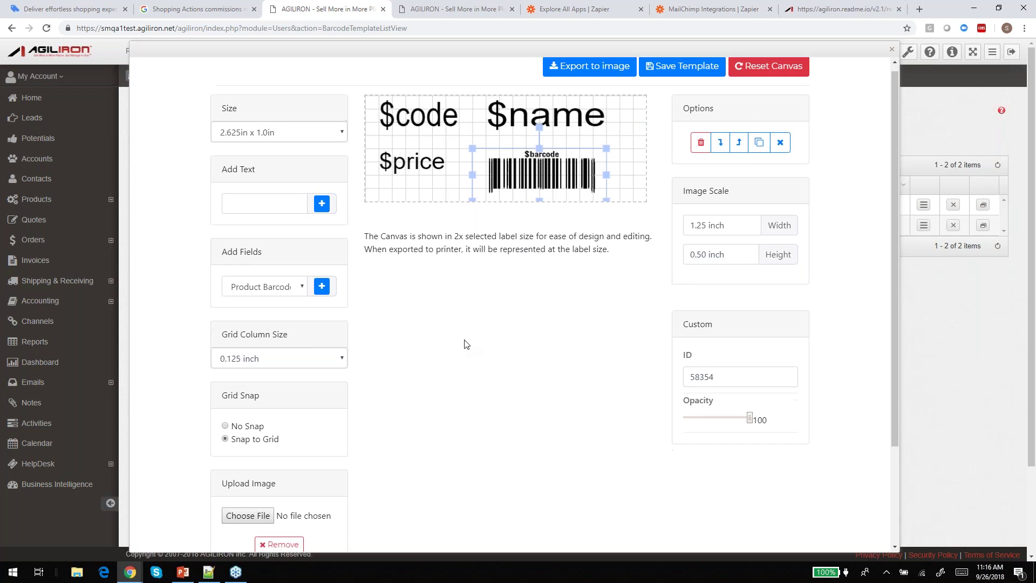
scroll(466, 344, "down", 1)
scroll(465, 344, "down", 2)
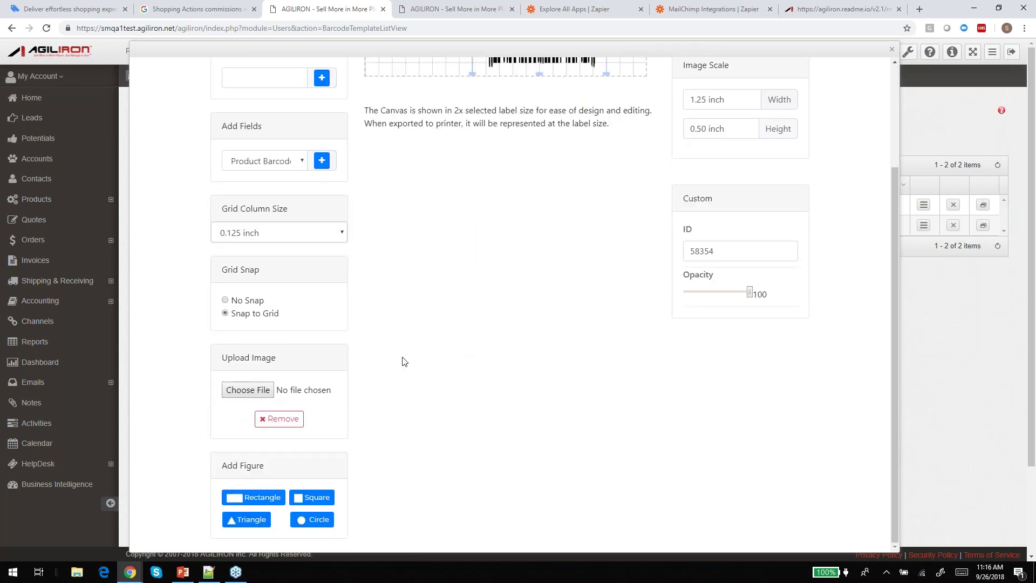
scroll(405, 361, "up", 2)
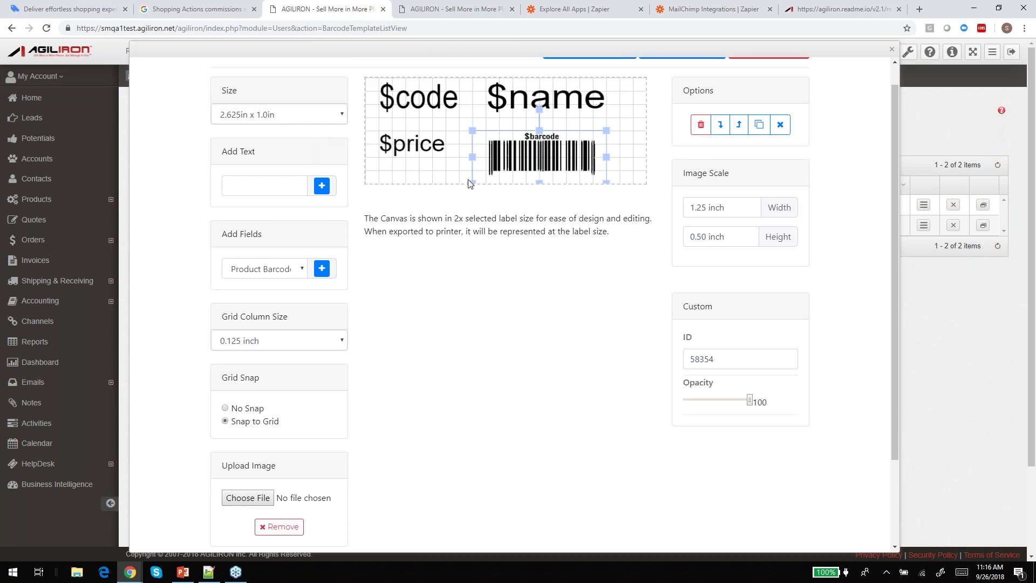
scroll(430, 313, "down", 2)
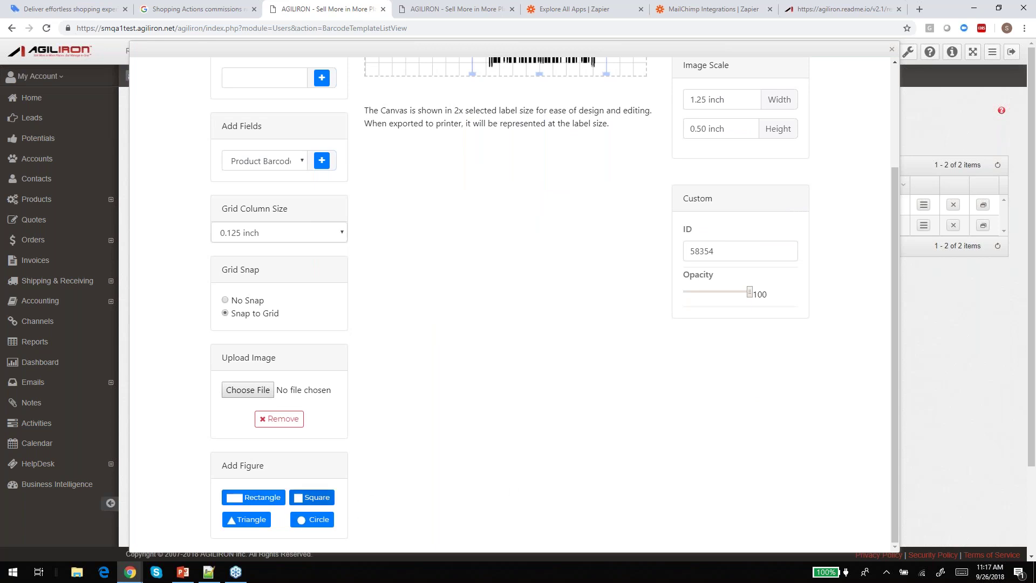
scroll(494, 375, "up", 2)
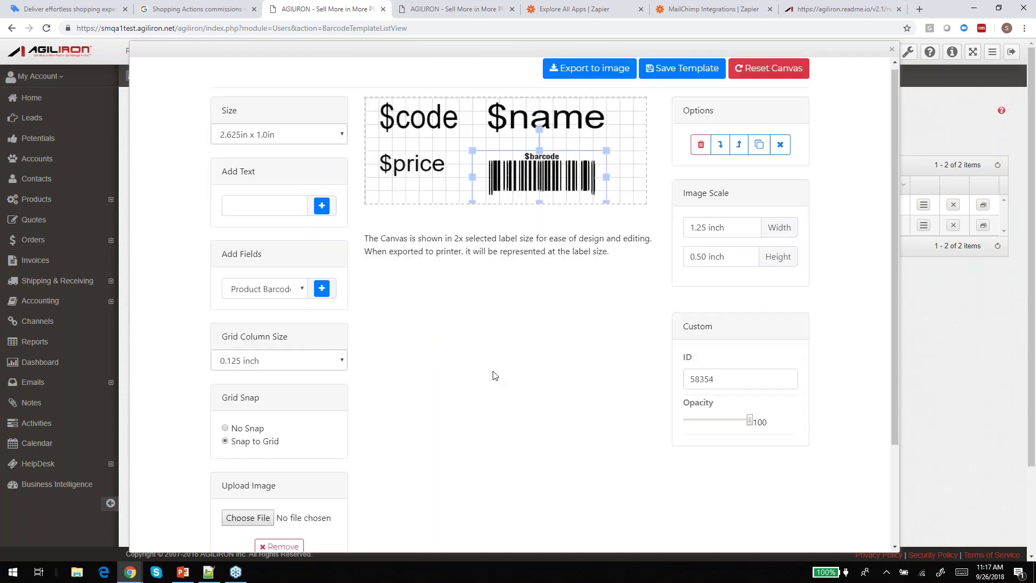
left_click(411, 125)
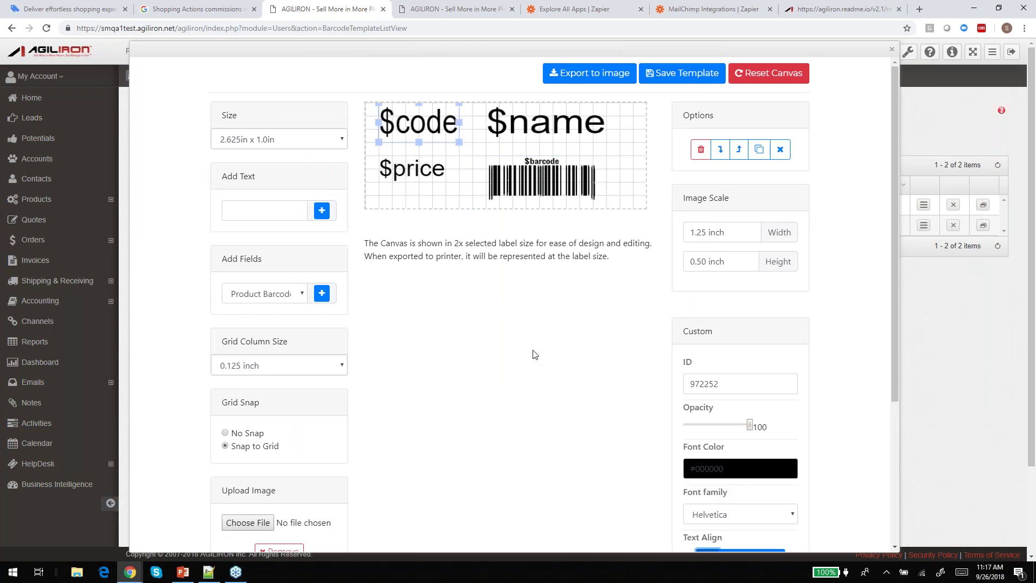
scroll(565, 323, "down", 4)
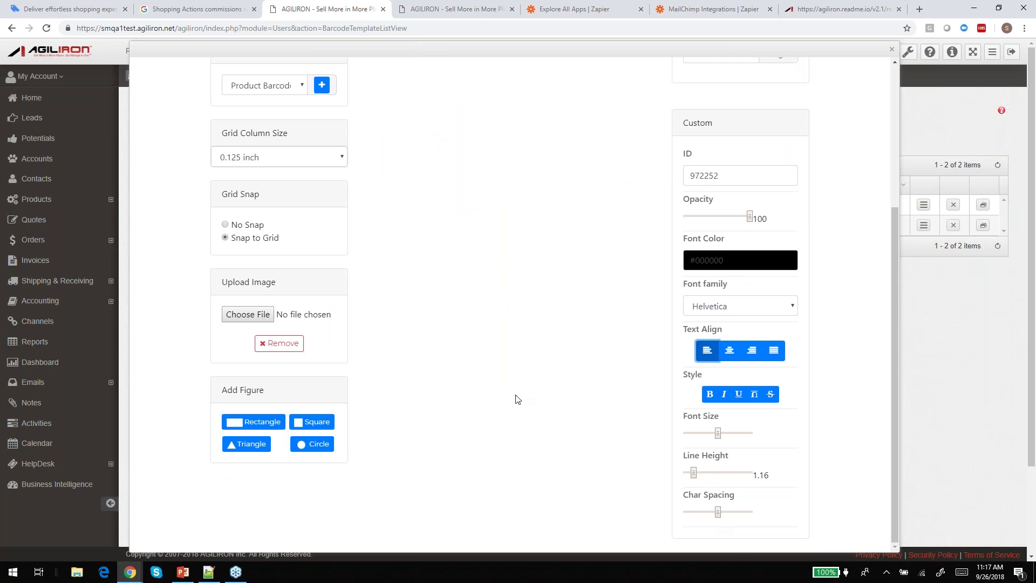
scroll(515, 399, "up", 4)
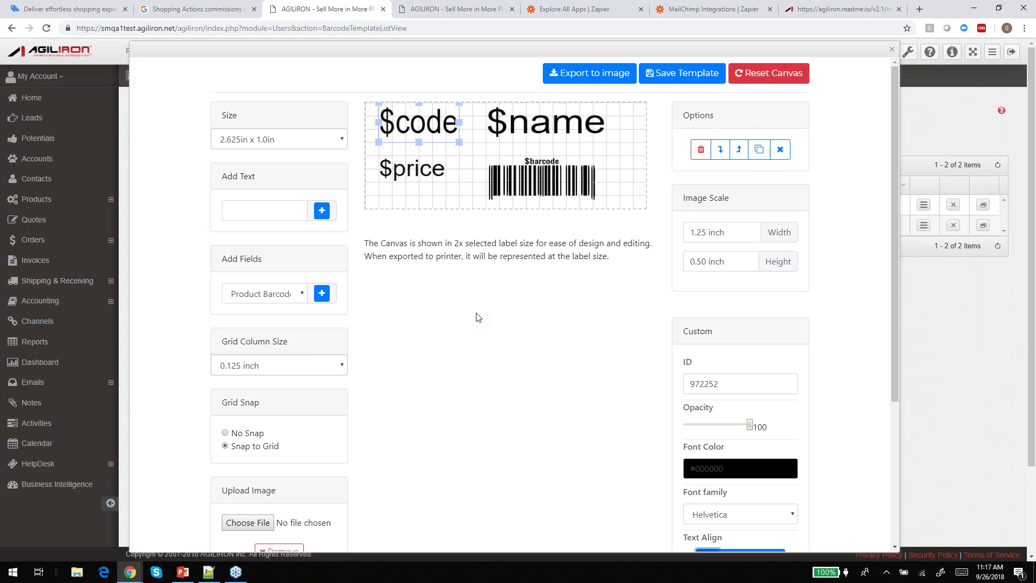
Close the new template designer and open Test Template 1 for editing.
left_click(891, 50)
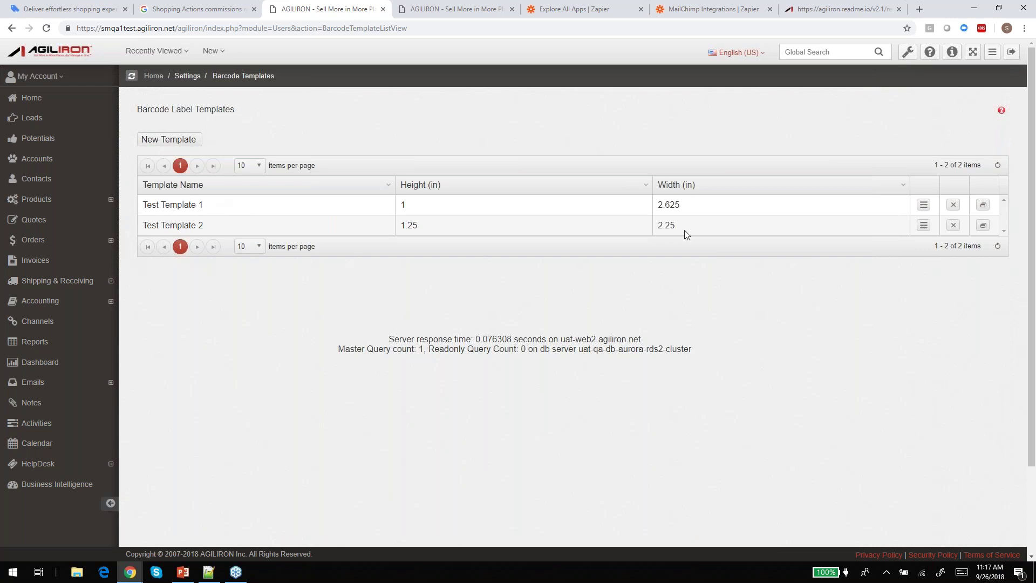
left_click(924, 205)
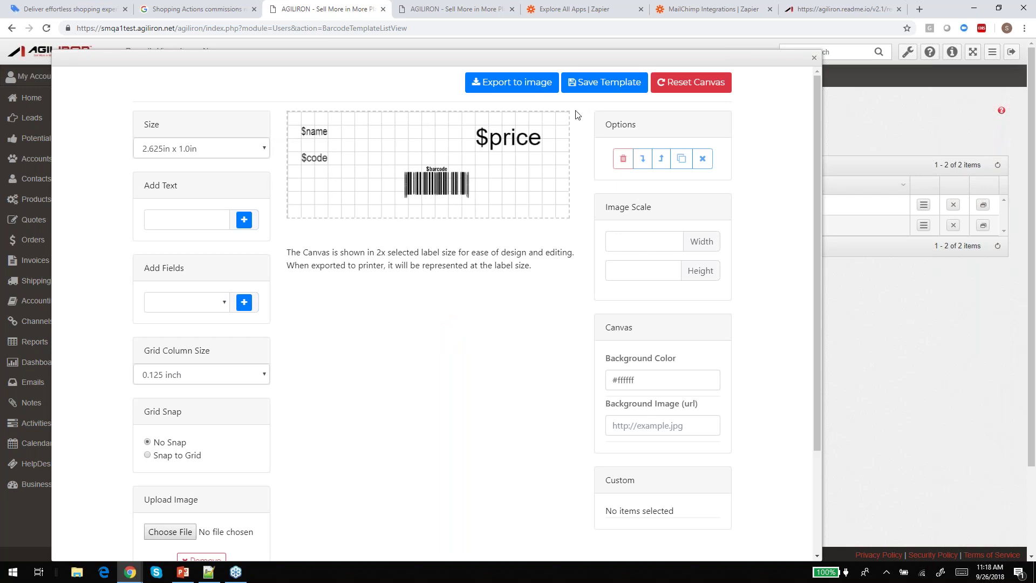
In Products, tick USB Pen Drive and choose Print Barcode from the actions menu.
left_click(814, 58)
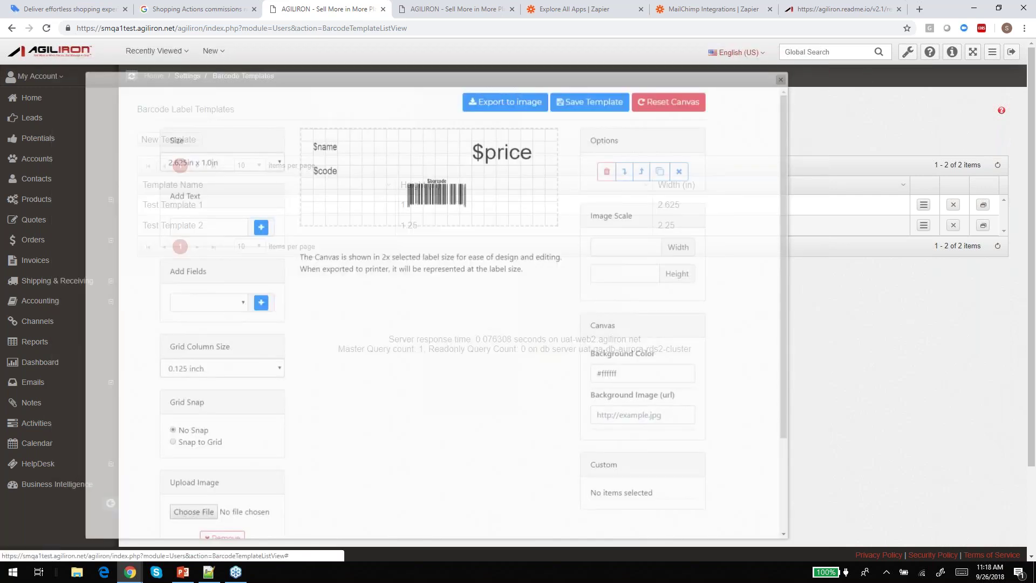
left_click(50, 202)
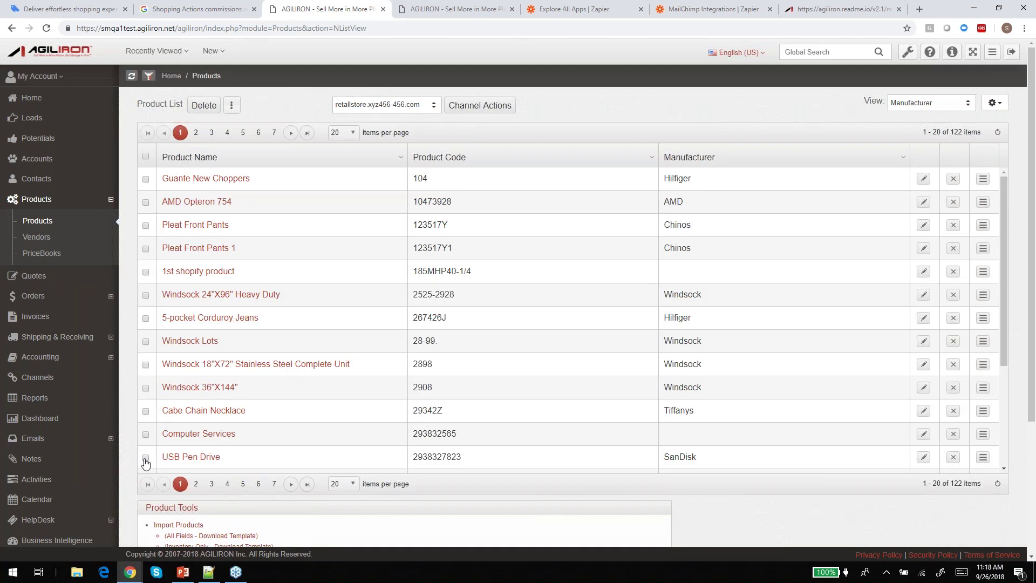
left_click(145, 458)
left_click(231, 106)
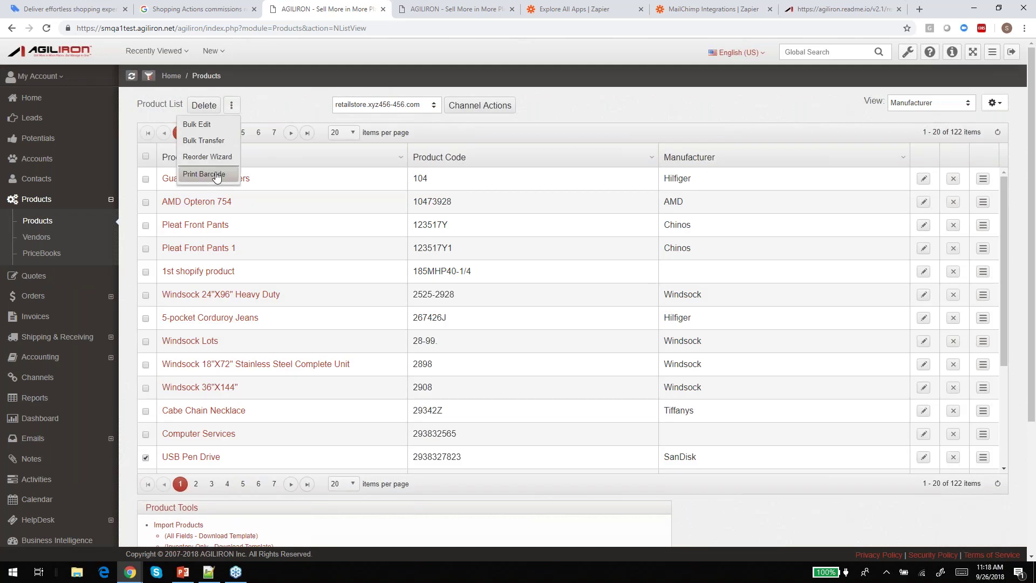
left_click(217, 176)
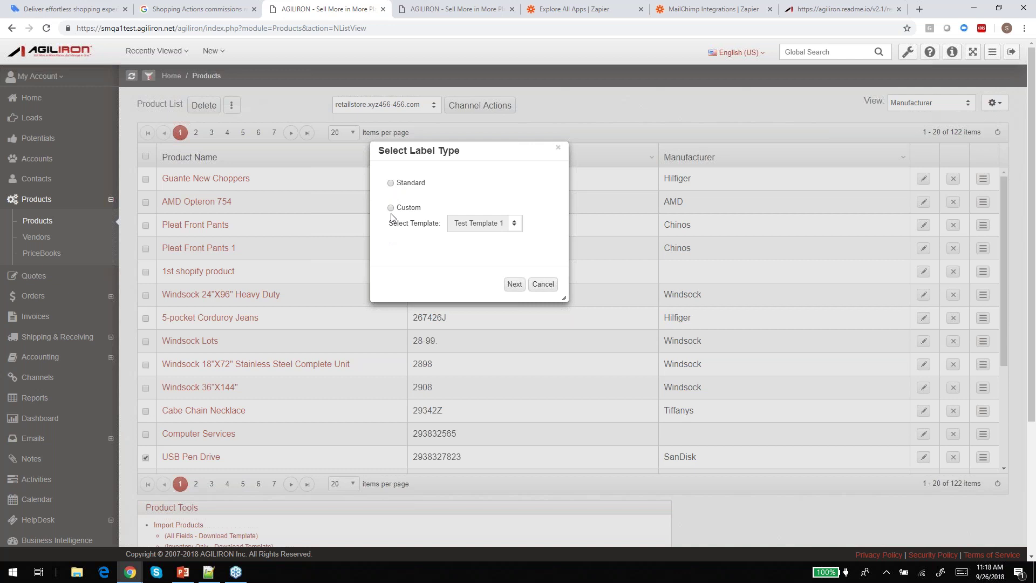
Choose Custom labels with Test Template 1 and continue to the copies settings.
left_click(390, 208)
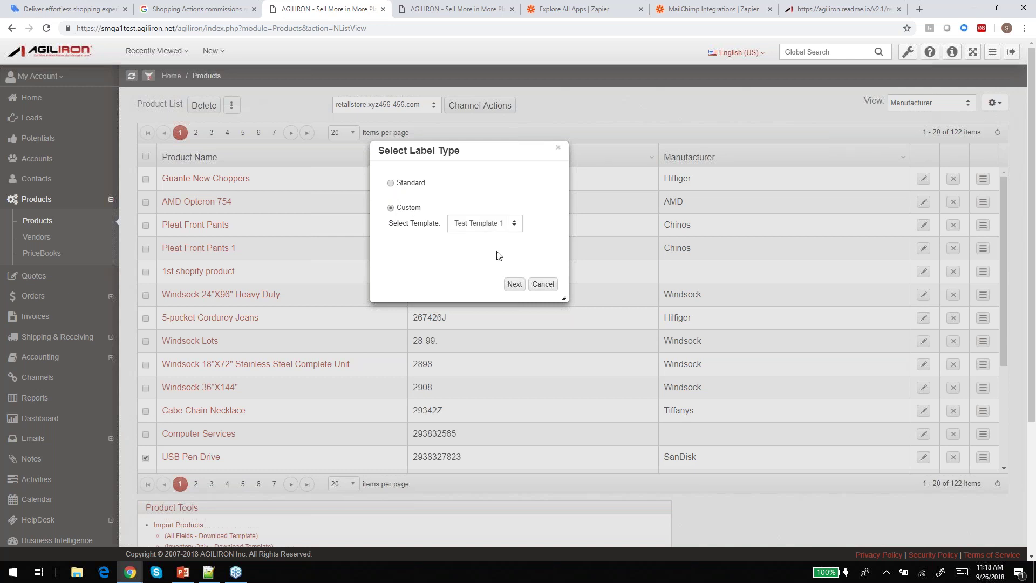
left_click(499, 229)
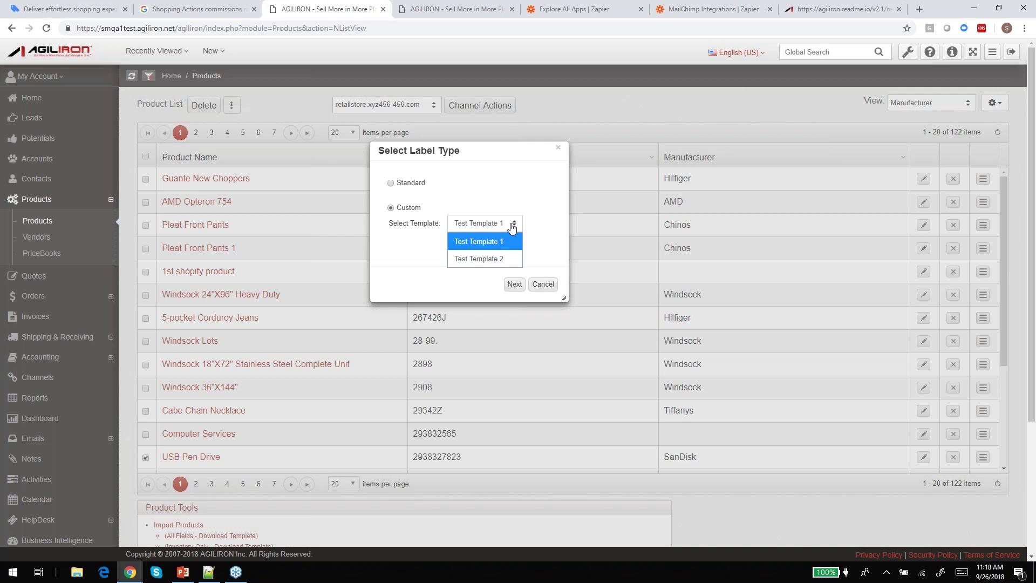
left_click(539, 224)
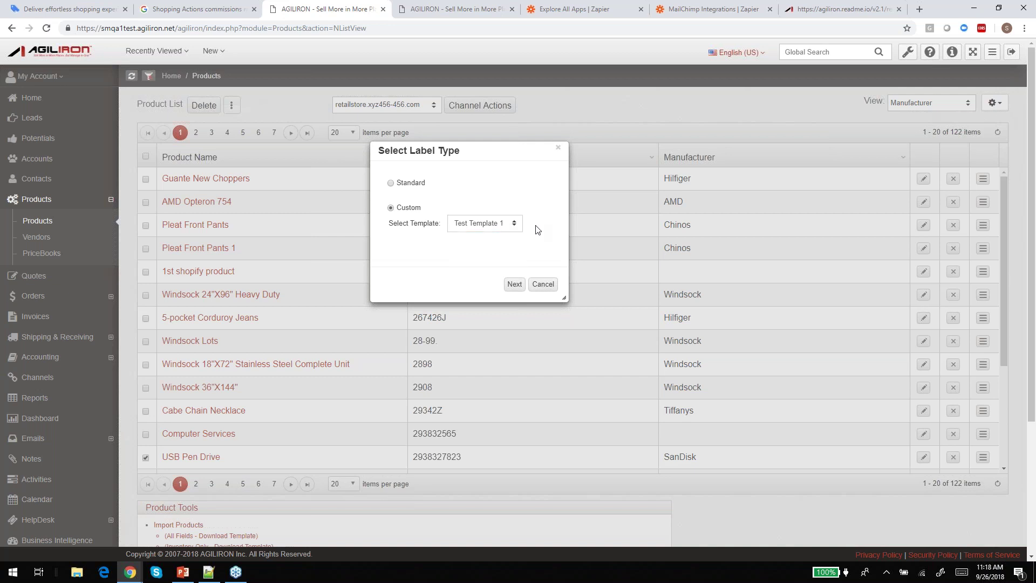
left_click(514, 286)
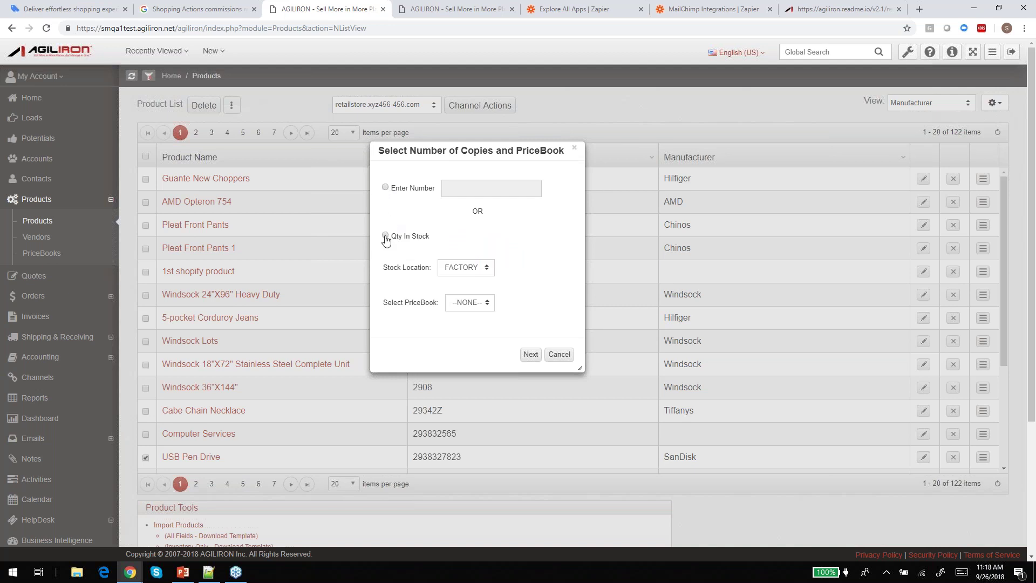
Set stock location OAK, 2 copies and the Default price book, then generate the preview.
left_click(460, 268)
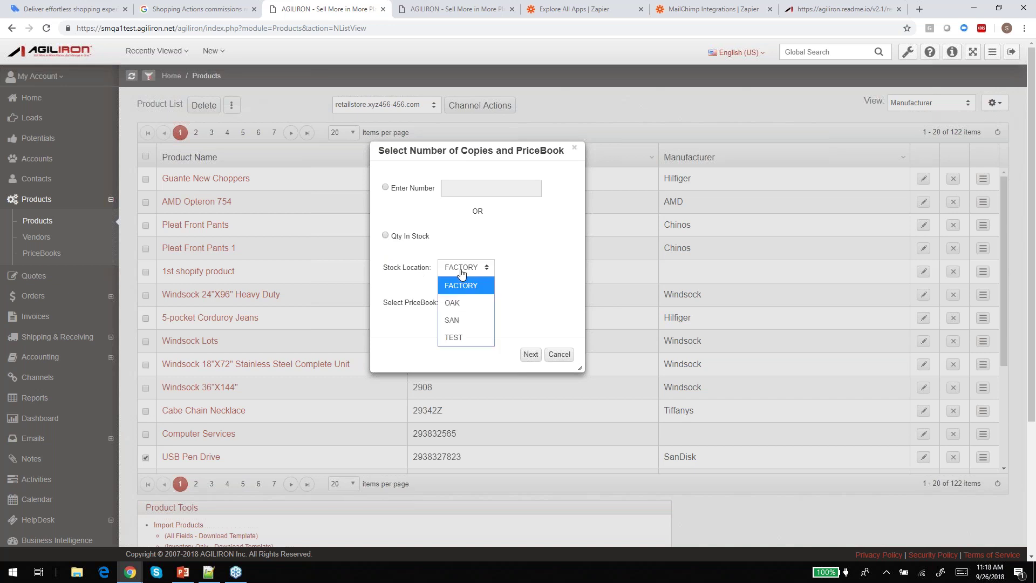
left_click(459, 303)
left_click(385, 187)
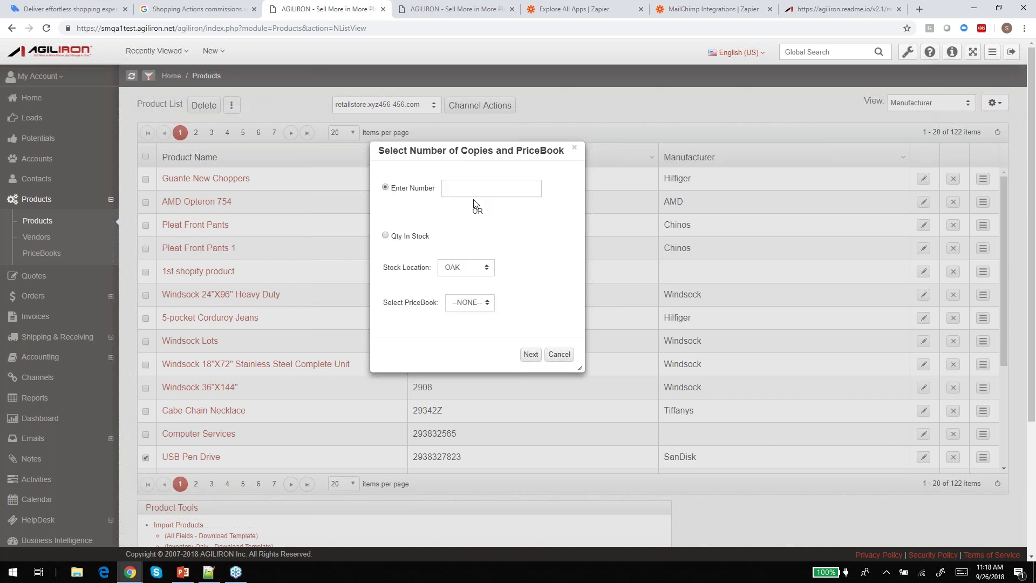
type("2")
left_click(471, 303)
left_click(465, 338)
left_click(529, 354)
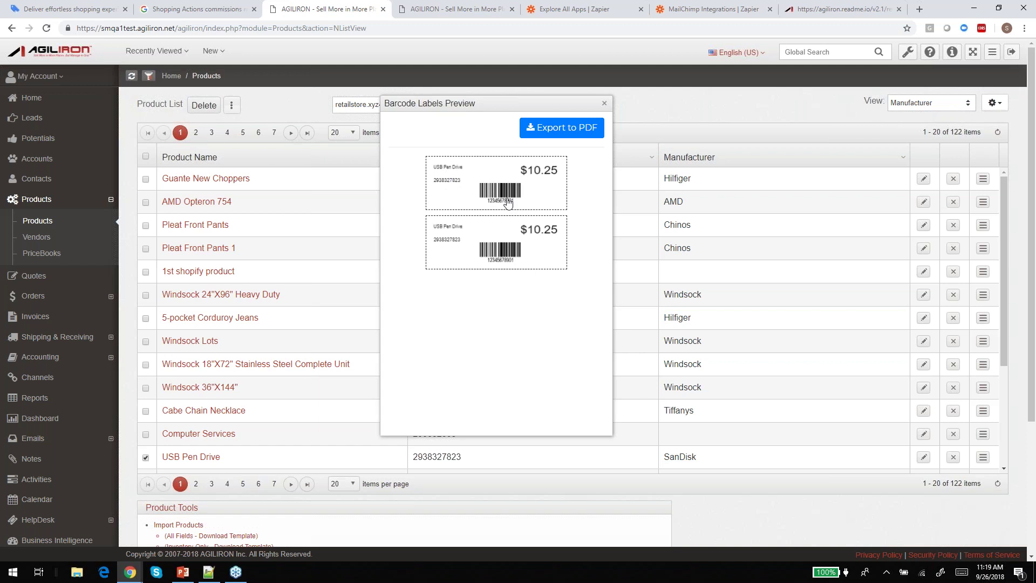
Export the two $10.25 USB Pen Drive barcode labels to Barcode.pdf.
left_click(568, 126)
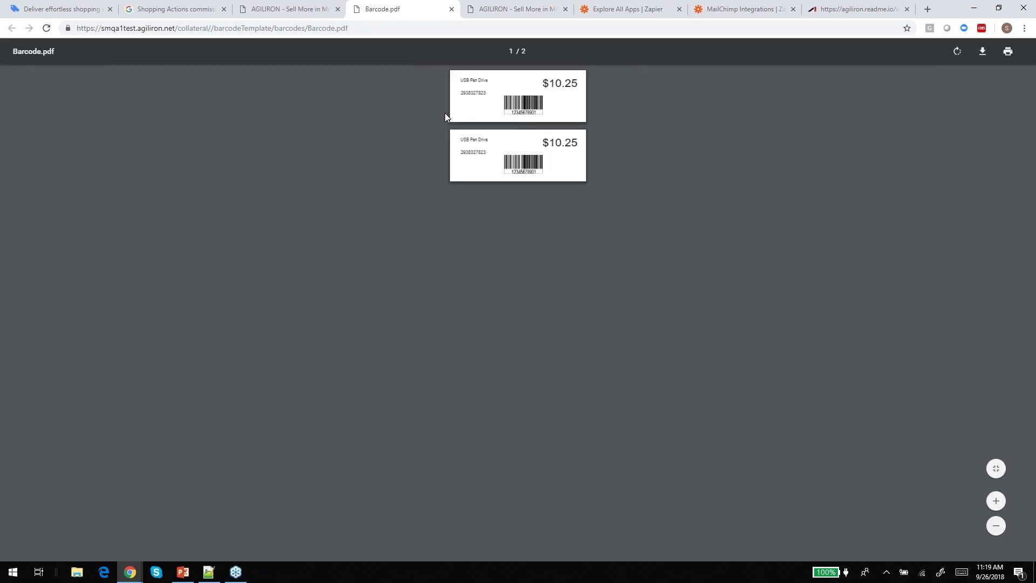
Close the Barcode.pdf tab to return to the Barcode Labels Preview.
left_click(450, 12)
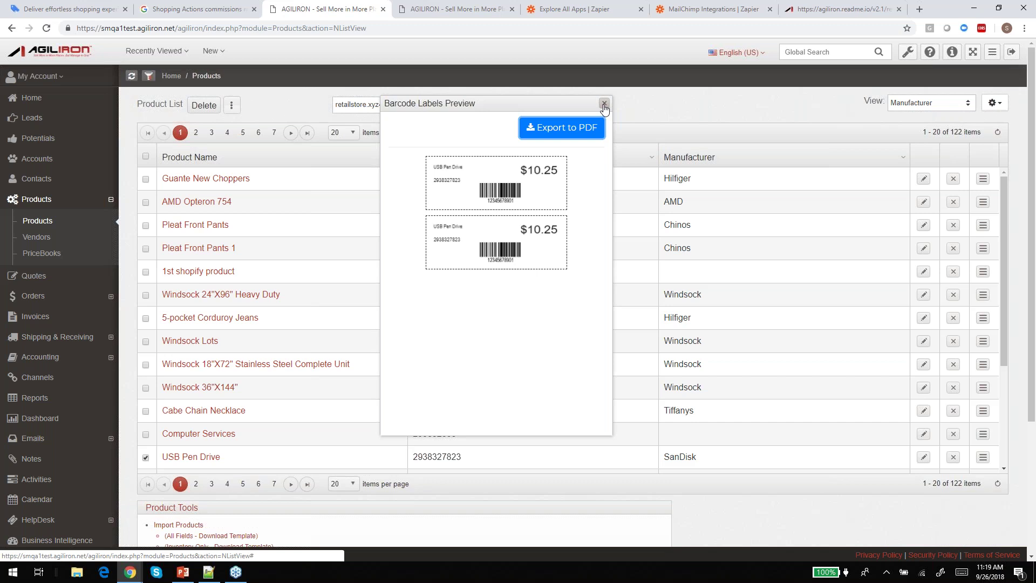
Close the Barcode Labels Preview dialog showing the USB Pen Drive labels.
left_click(604, 103)
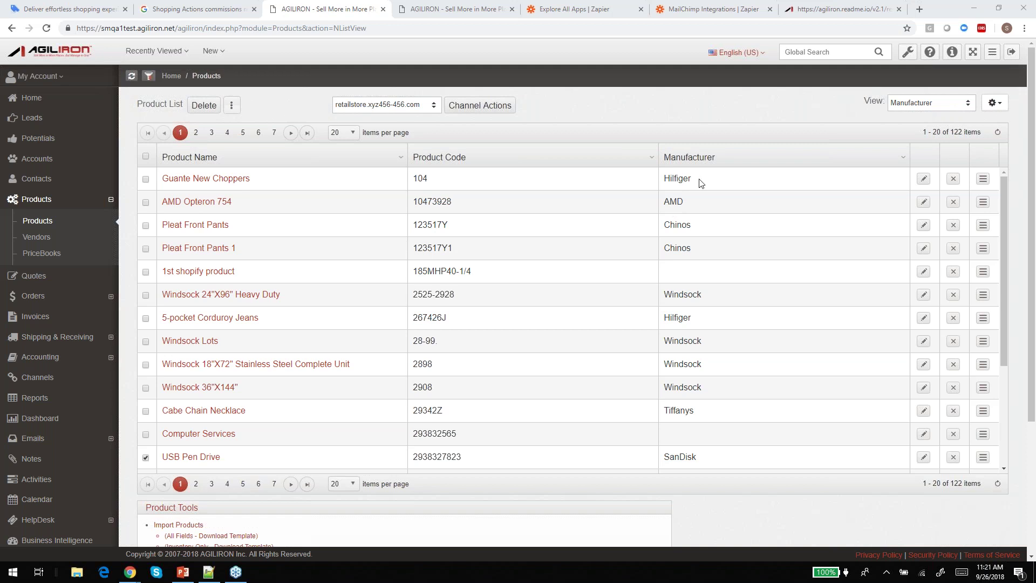
key("alt+Tab")
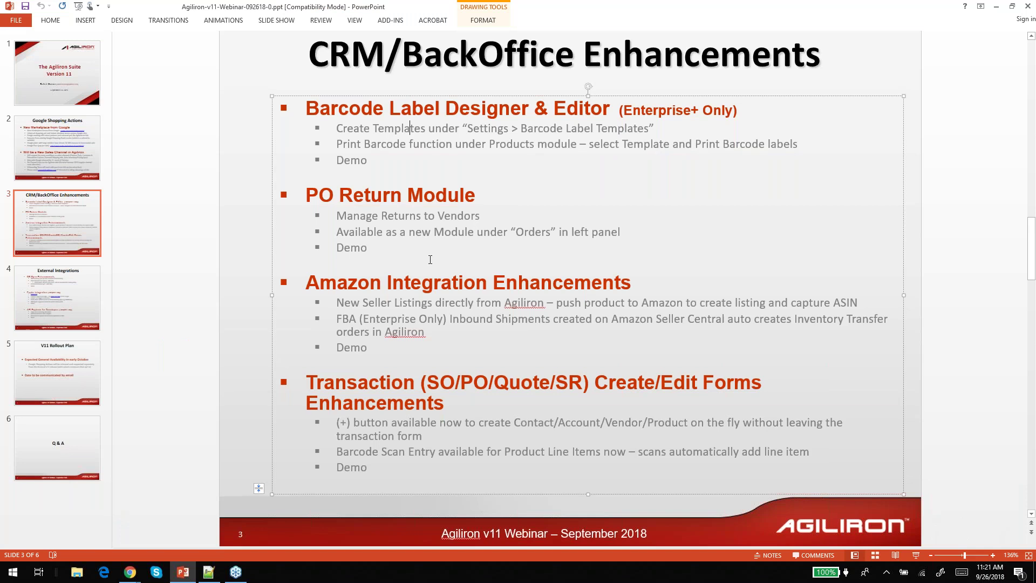
left_click_drag(384, 249, 307, 190)
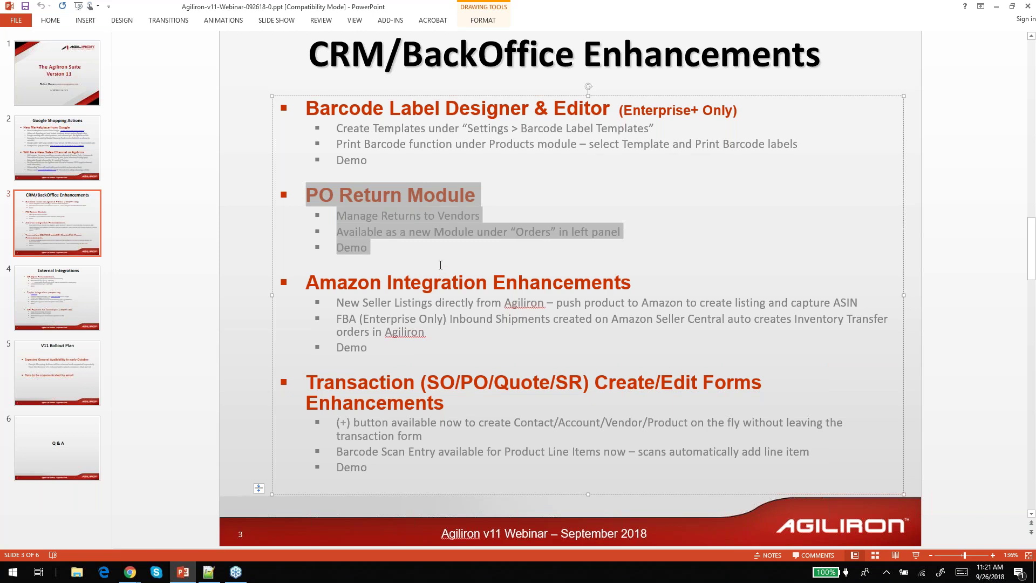
left_click(432, 256)
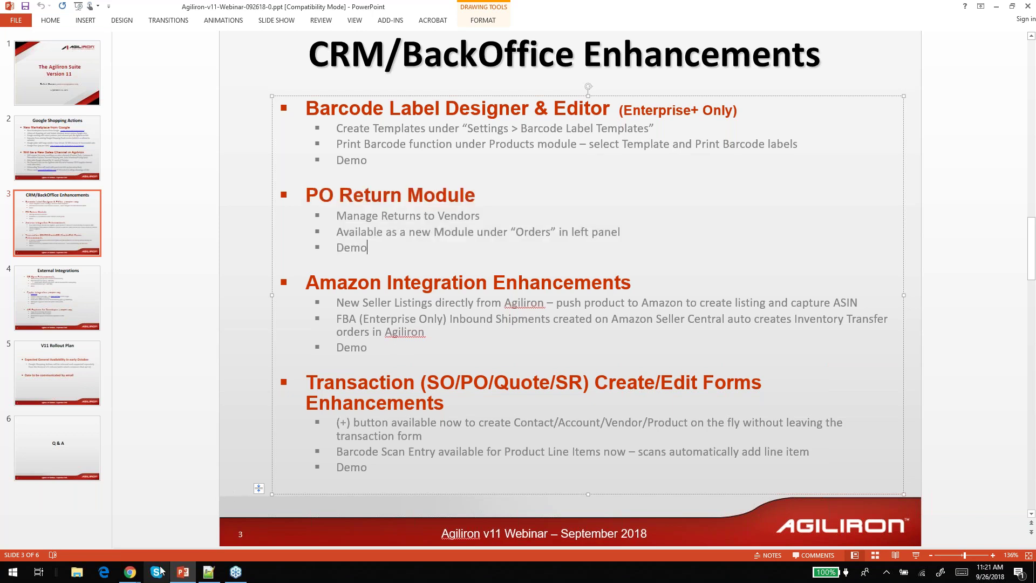
left_click(124, 581)
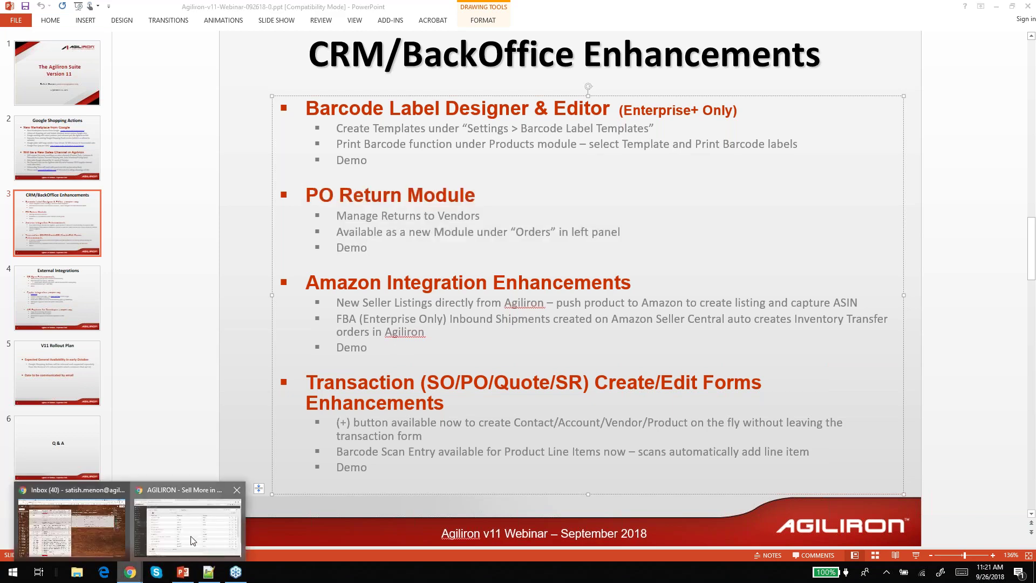
left_click(193, 540)
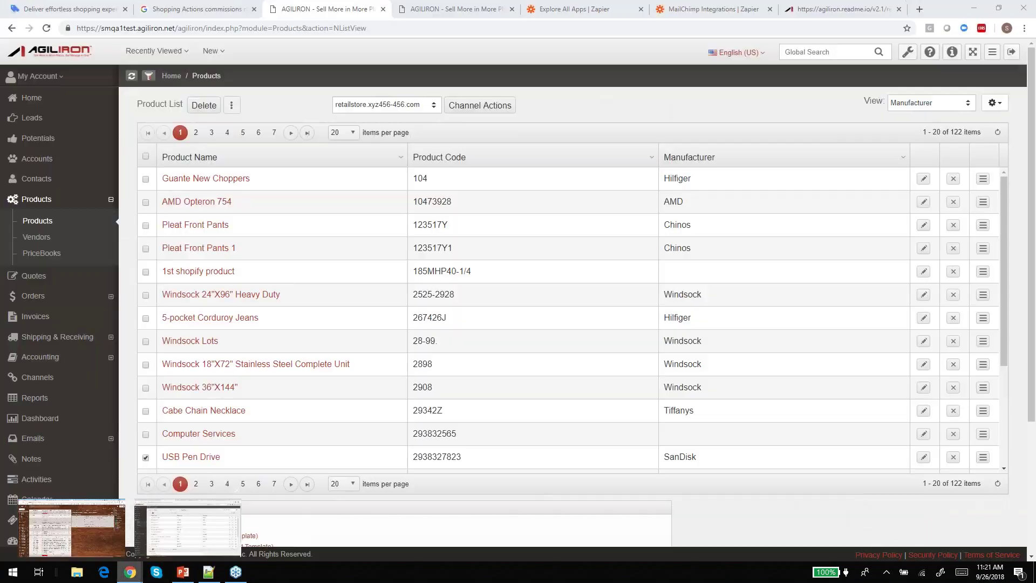
Expand Orders and Shipping & Receiving to show Purchase Returns and PO Returns Shipping.
left_click(58, 301)
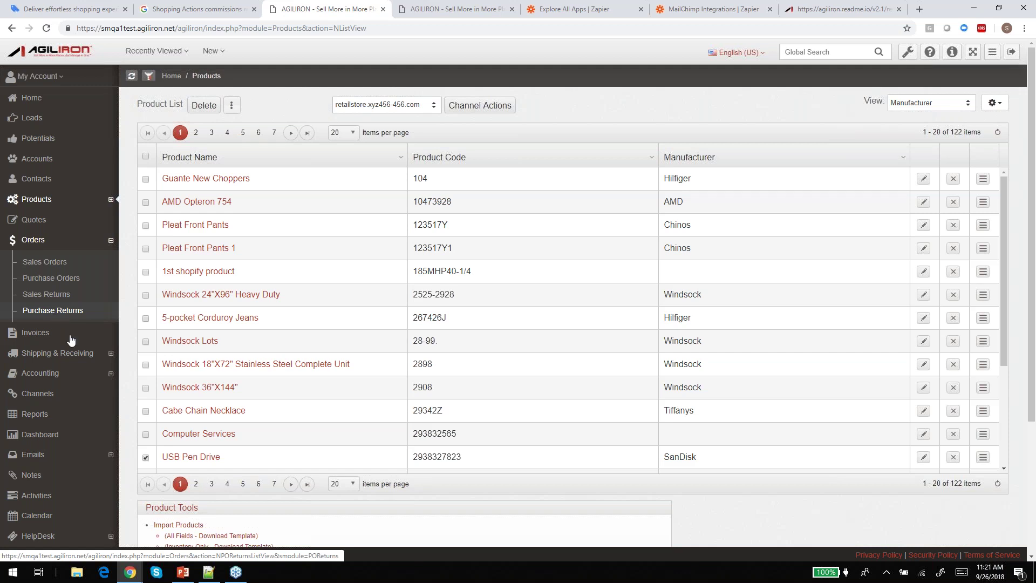
left_click(47, 355)
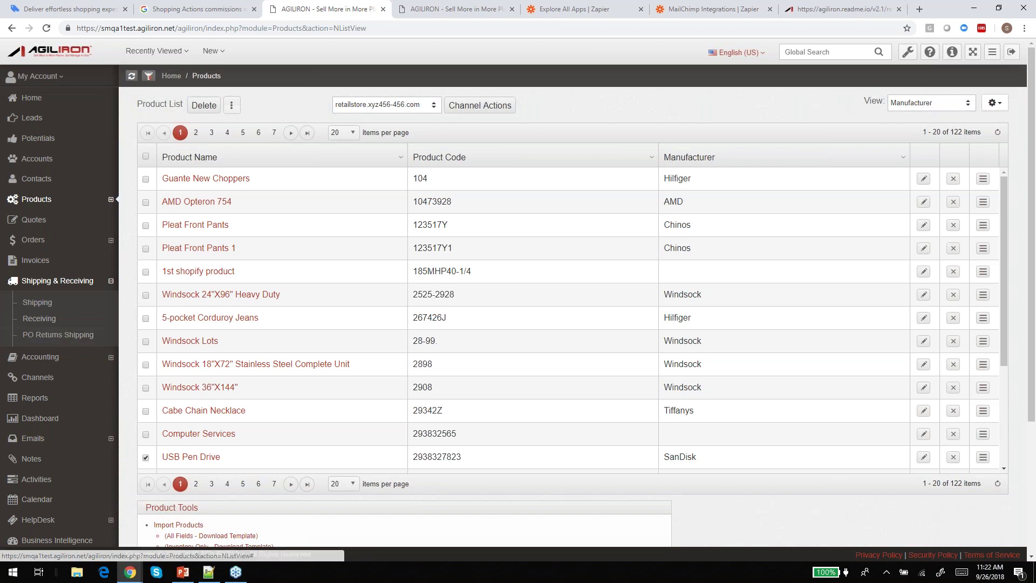
Start a New Purchase Return with PO ID None, review the blank form, then open Purchase Returns.
mouse_move(212, 50)
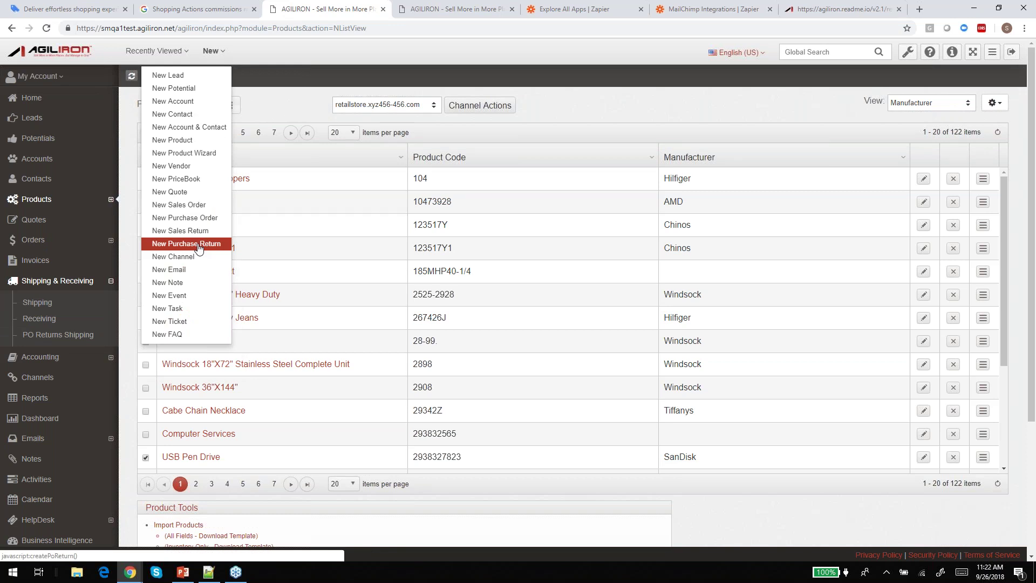
left_click(199, 244)
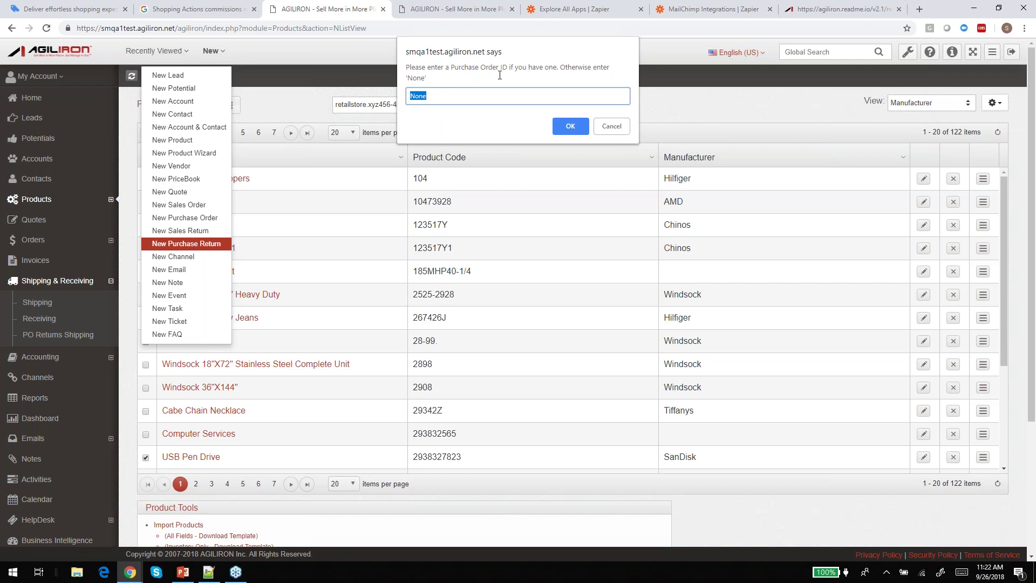
left_click(570, 127)
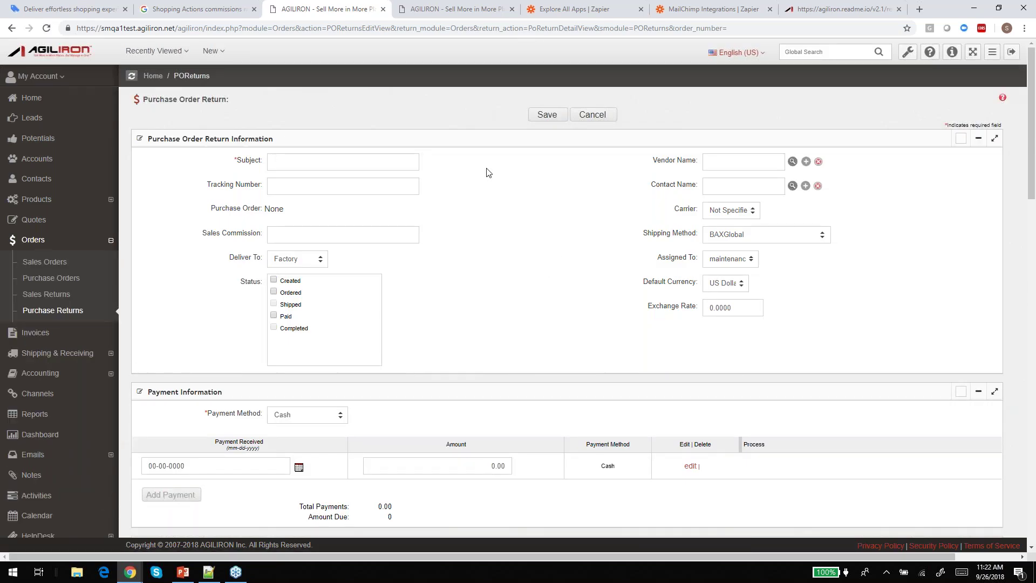
scroll(487, 173, "down", 5)
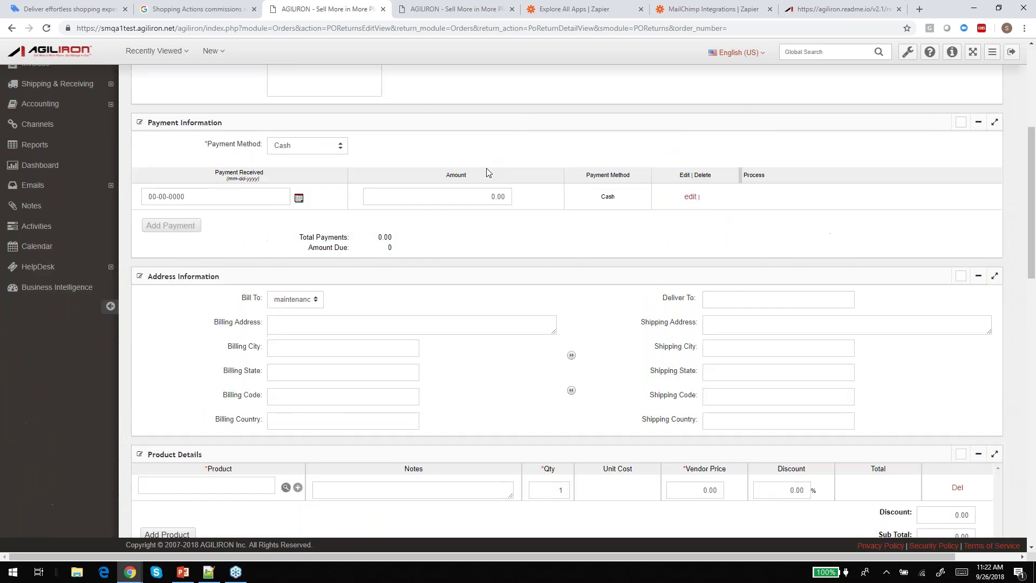
scroll(487, 173, "up", 5)
left_click(56, 310)
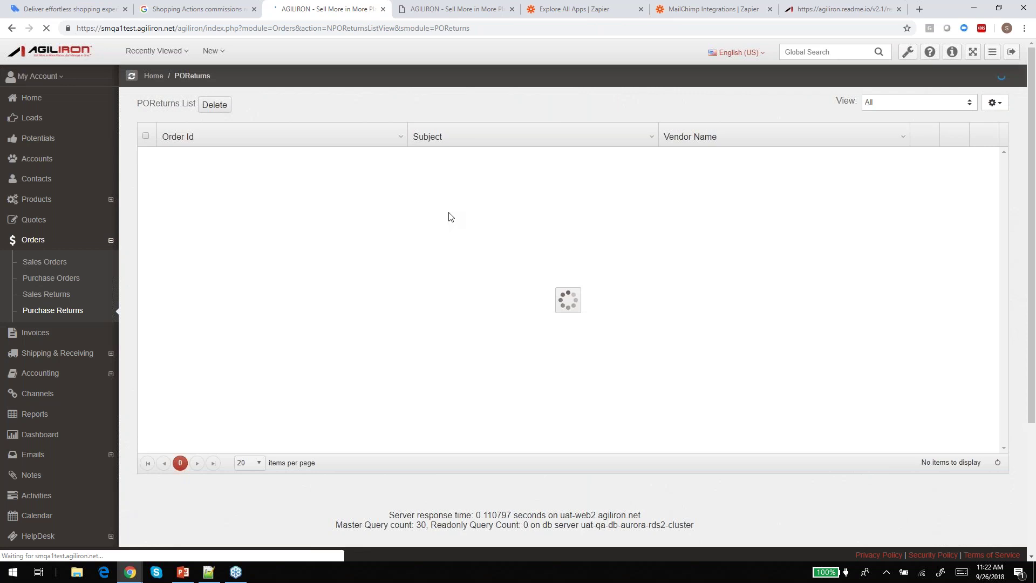
Review PO Return 1 for Tiffanys with its two line items totalling 23.21, then return to PowerPoint.
left_click(437, 178)
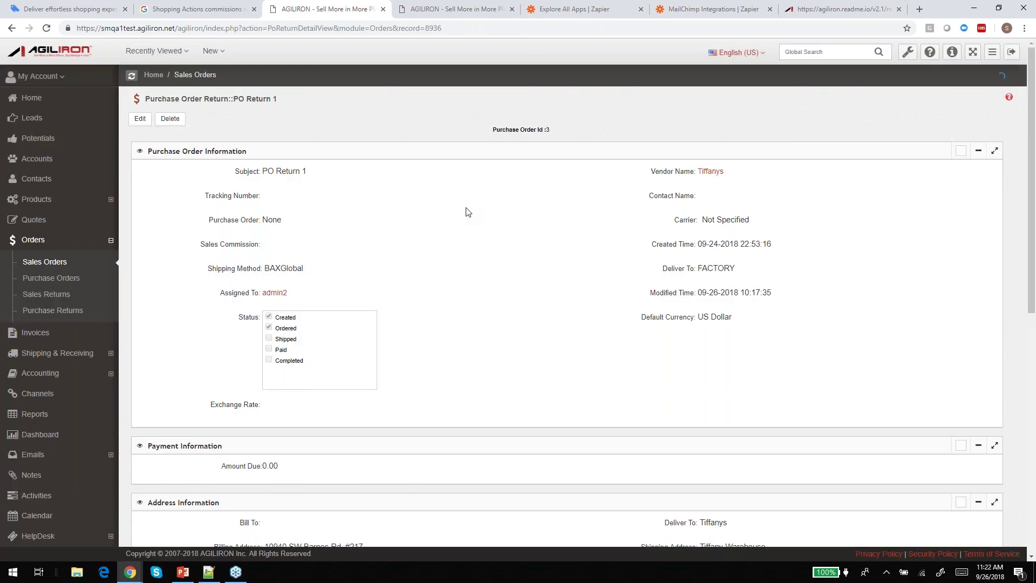
scroll(468, 212, "down", 2)
scroll(468, 212, "up", 2)
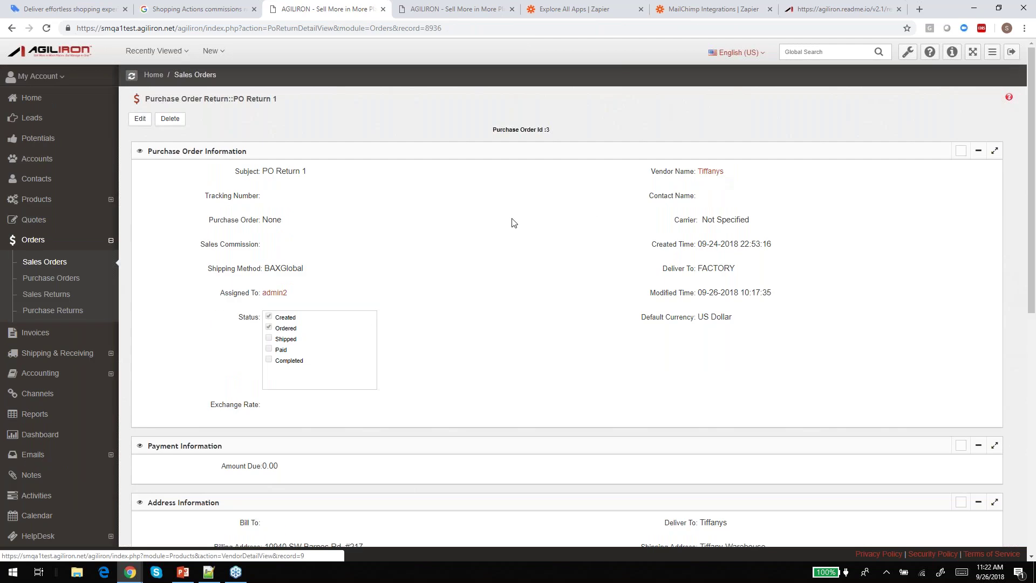
scroll(512, 222, "down", 5)
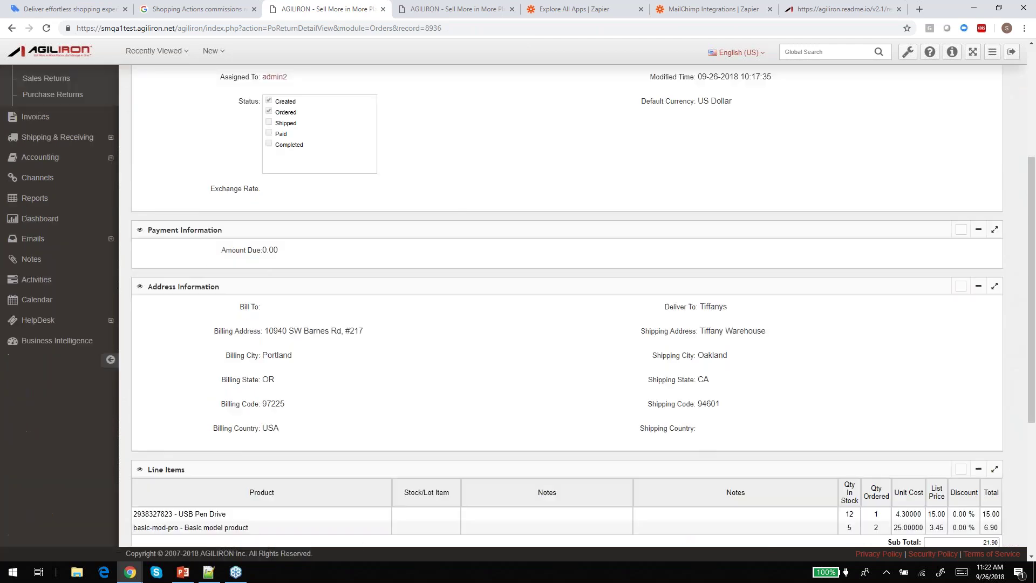
scroll(566, 305, "down", 3)
scroll(457, 260, "down", 3)
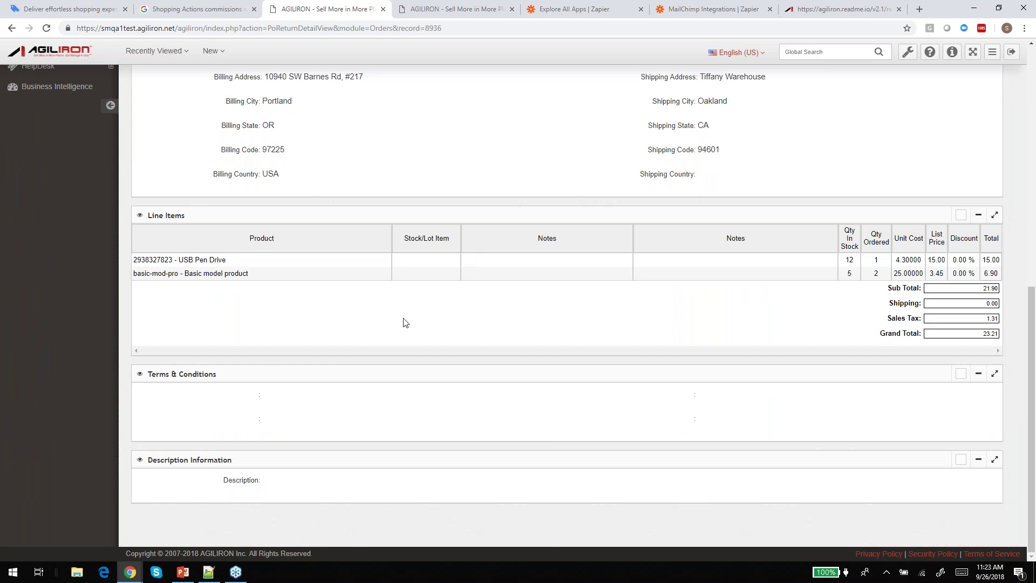
scroll(405, 322, "up", 5)
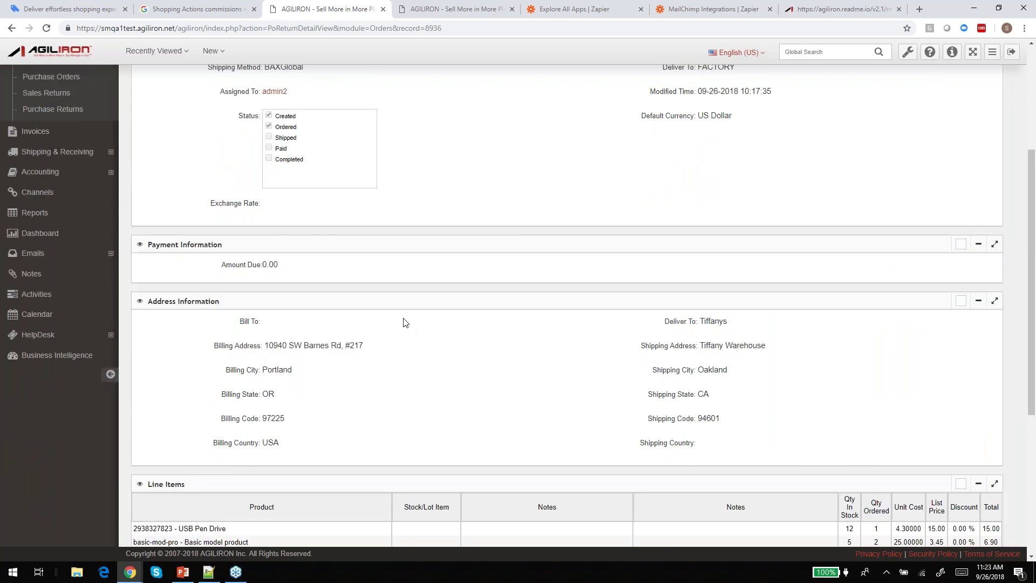
scroll(406, 322, "up", 4)
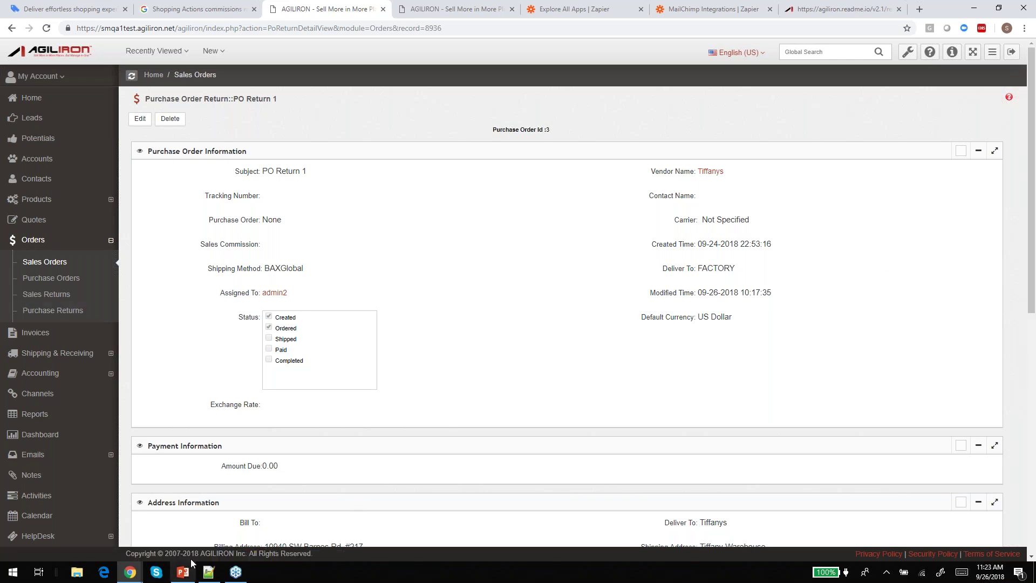
left_click(182, 573)
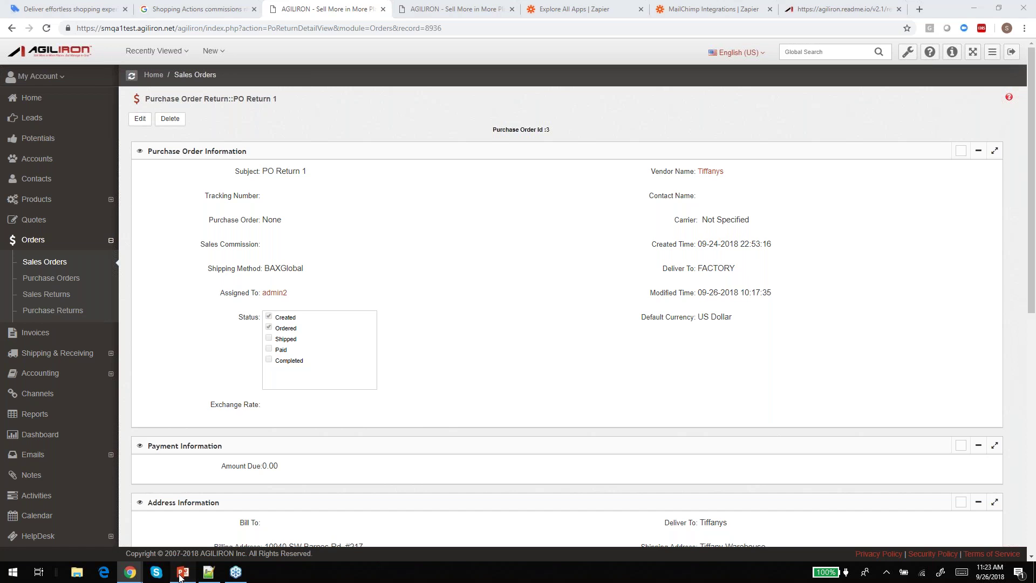
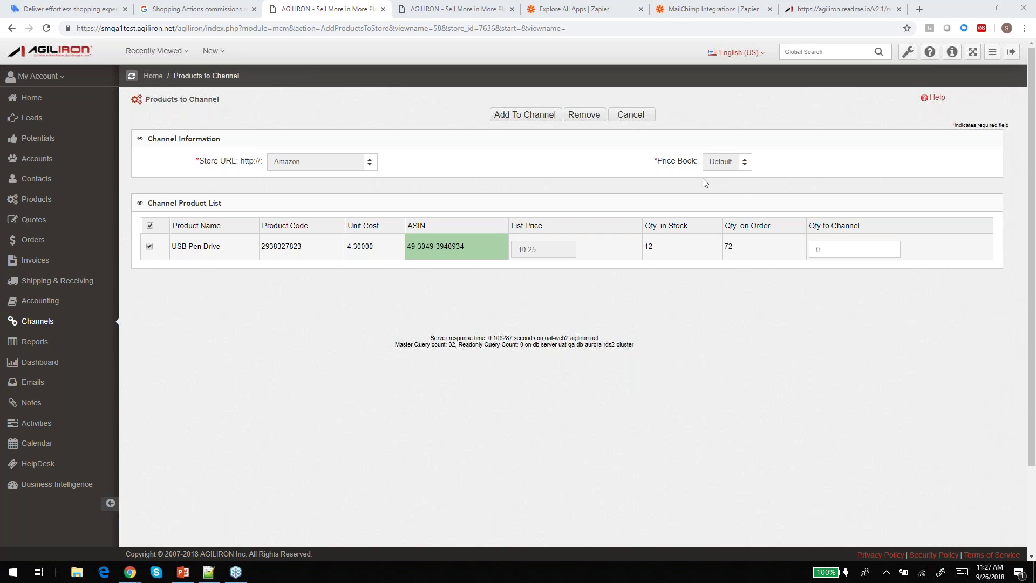
Switch to the PowerPoint deck showing the CRM/BackOffice Enhancements slide.
left_click(185, 575)
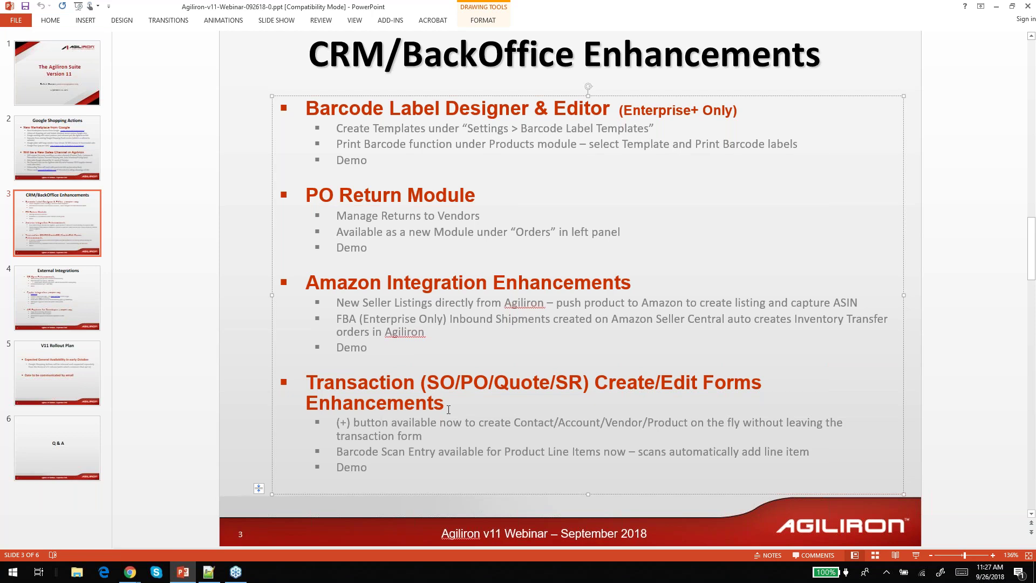
Return to the Agiliron browser window and its Home dashboard.
left_click(131, 580)
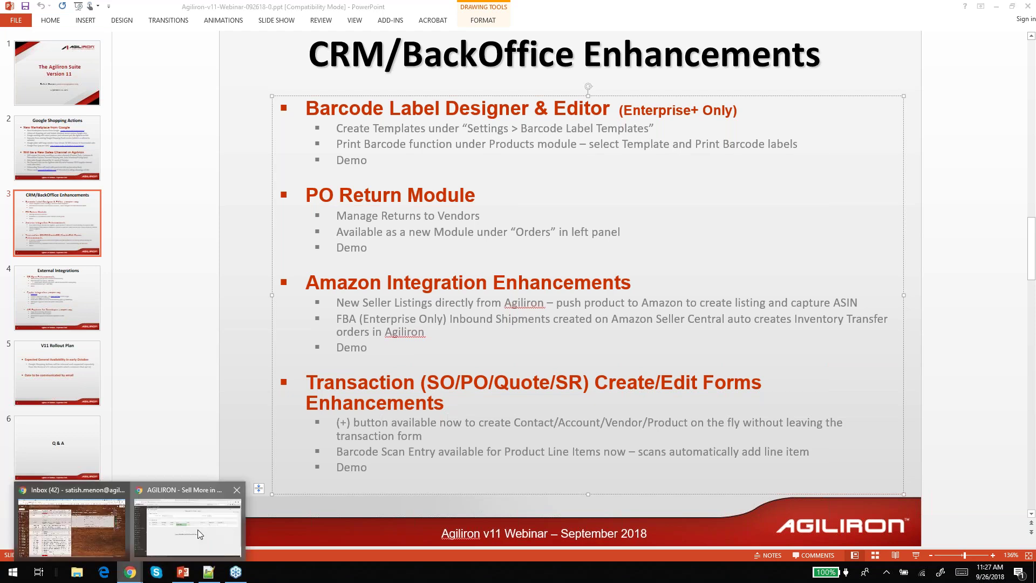
left_click(200, 534)
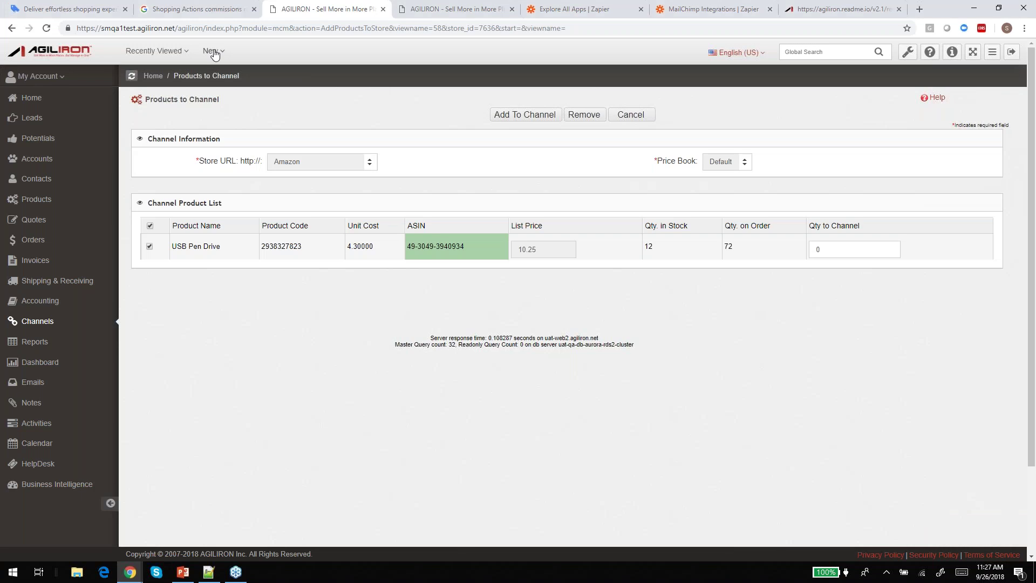
left_click(32, 100)
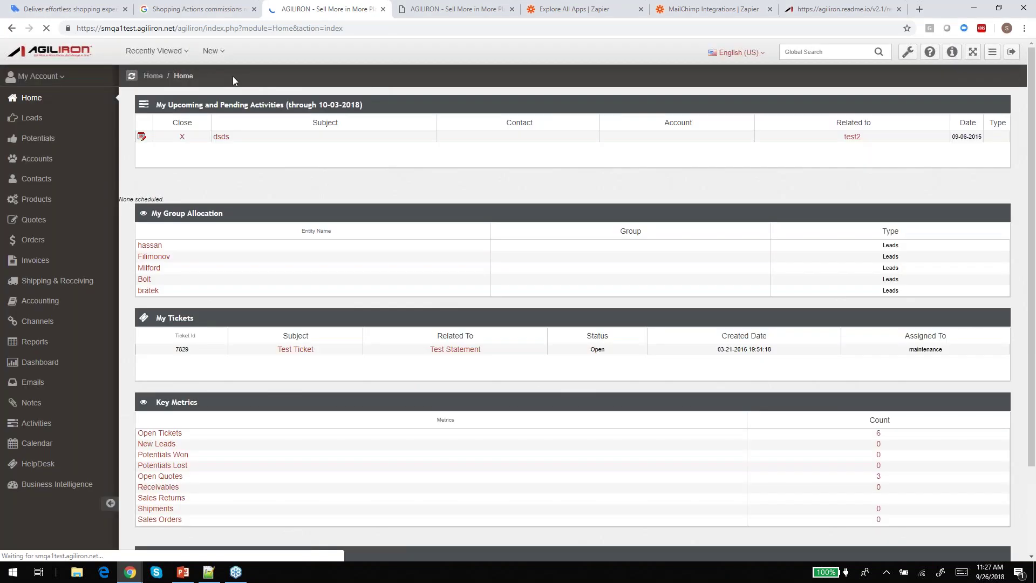
left_click(210, 51)
Create a new Sales Order and scroll through the form down to Product Details and back.
left_click(176, 207)
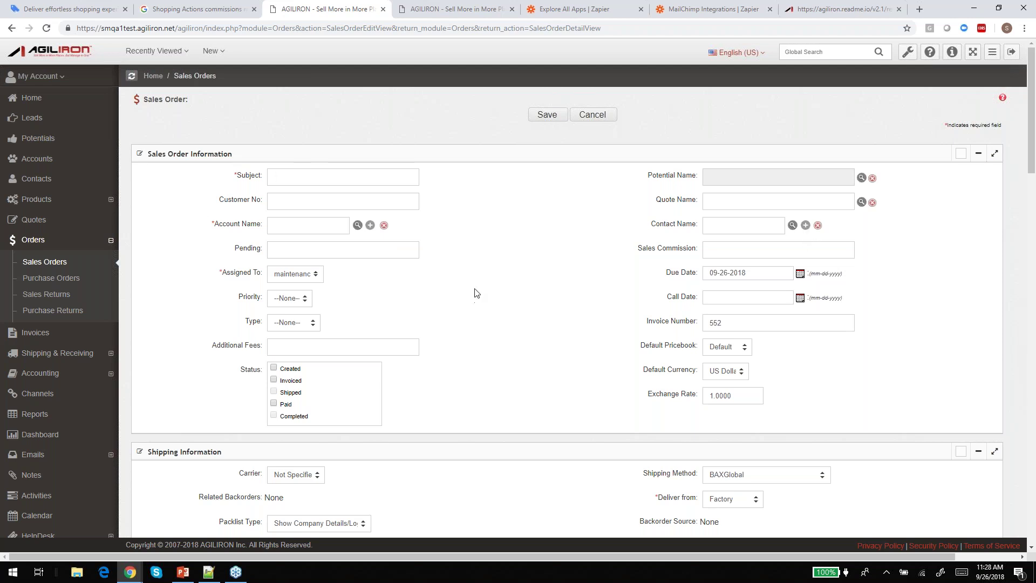
scroll(477, 290, "down", 1)
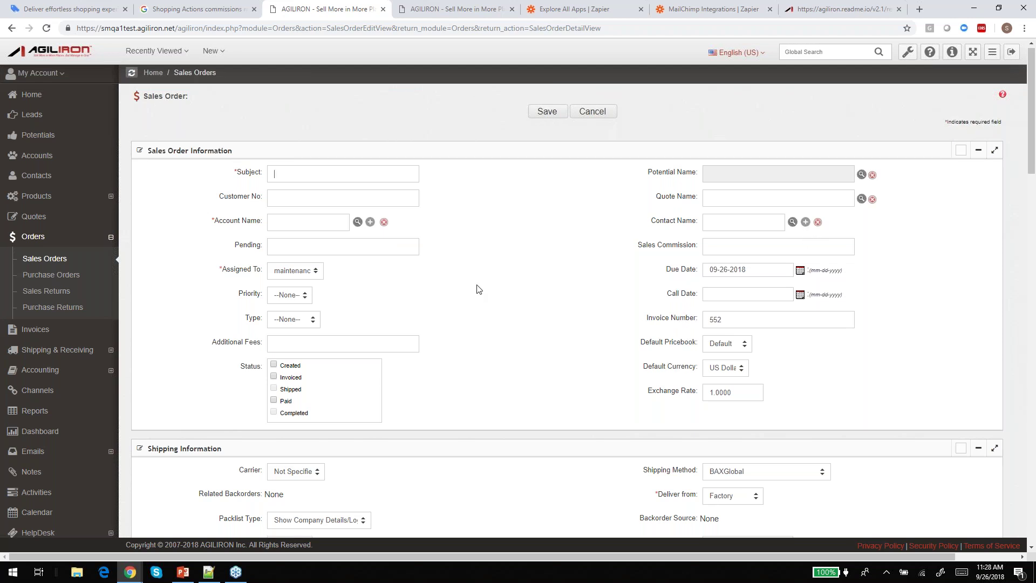
scroll(478, 287, "down", 14)
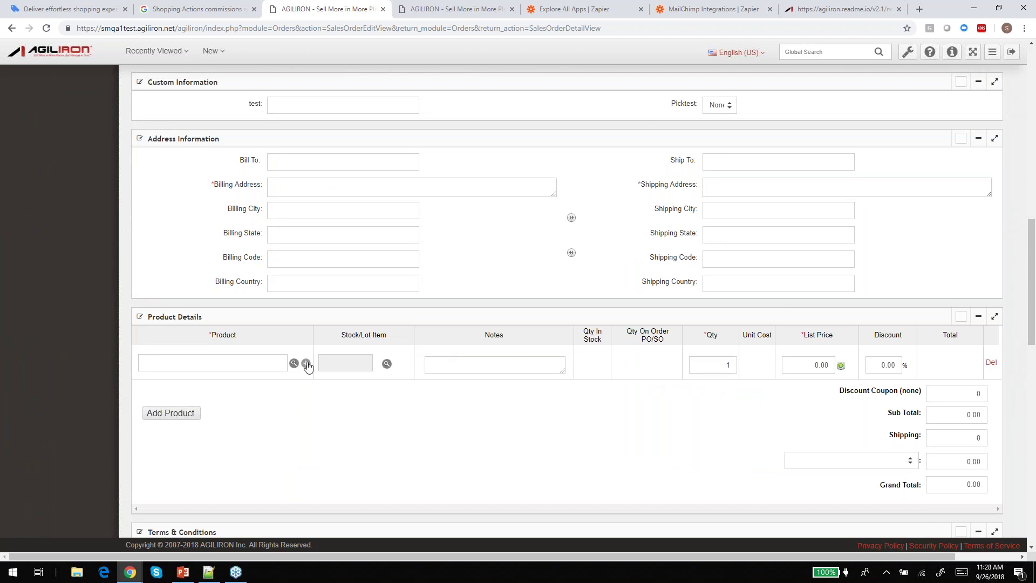
scroll(523, 183, "up", 14)
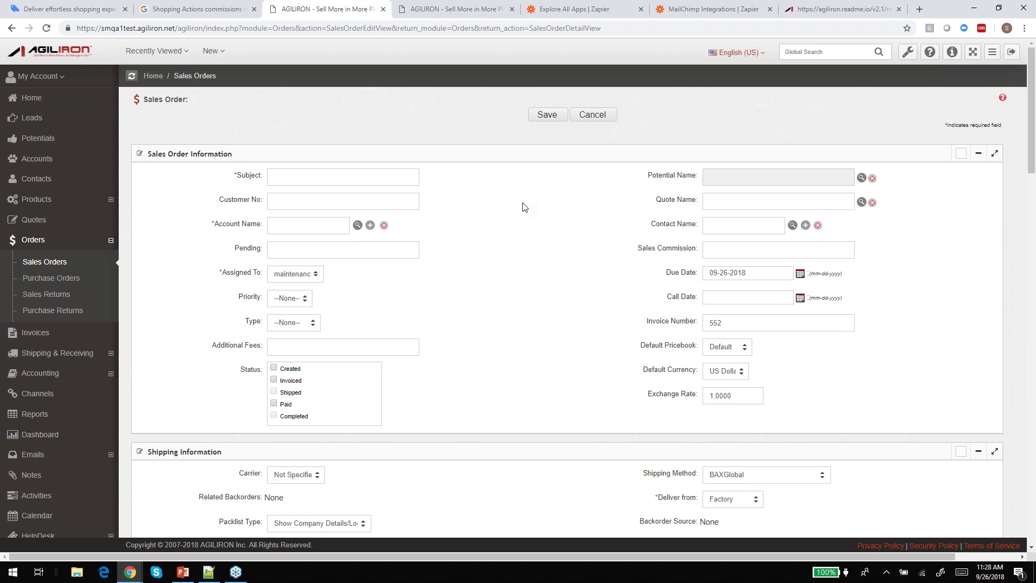
left_click(370, 225)
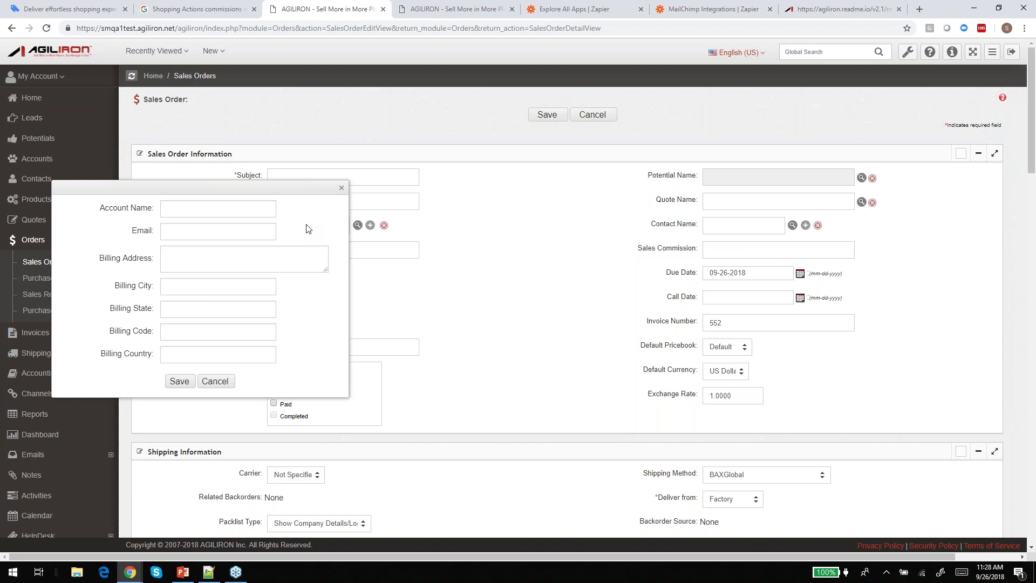
Choose Houston Enterprises as the order's account so its billing and shipping addresses fill in.
left_click(342, 189)
left_click(357, 224)
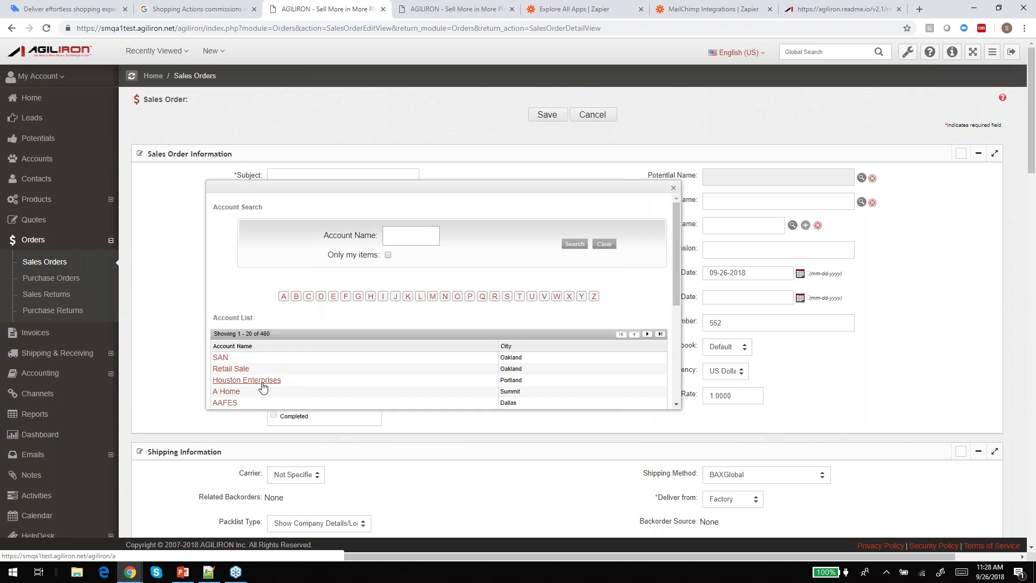
left_click(247, 380)
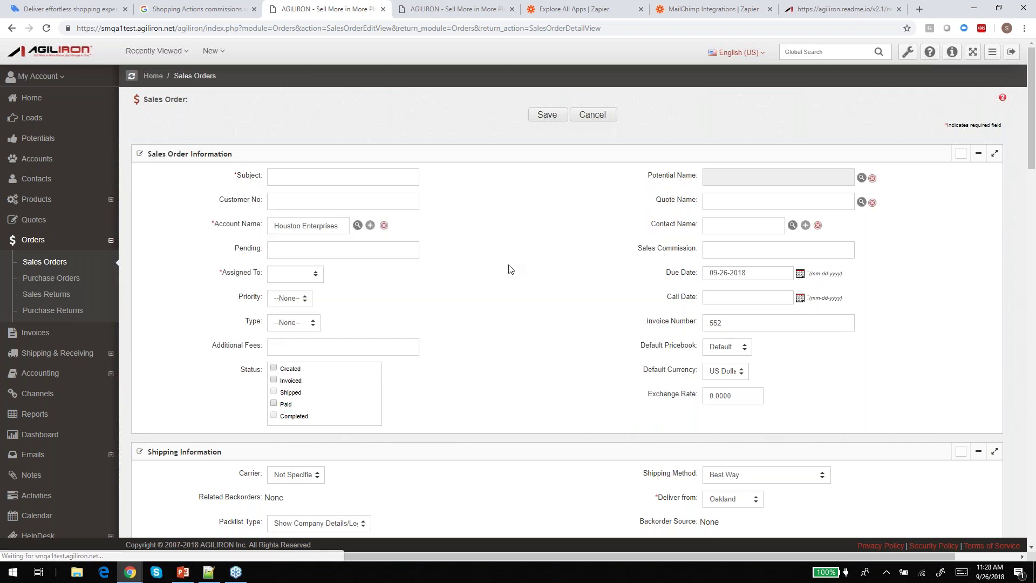
left_click(807, 226)
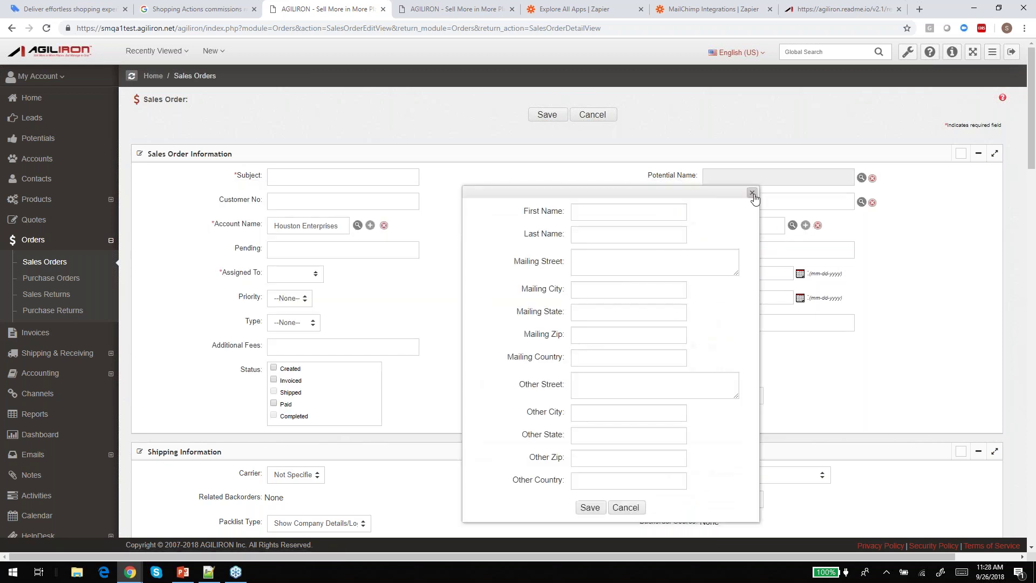
left_click(753, 194)
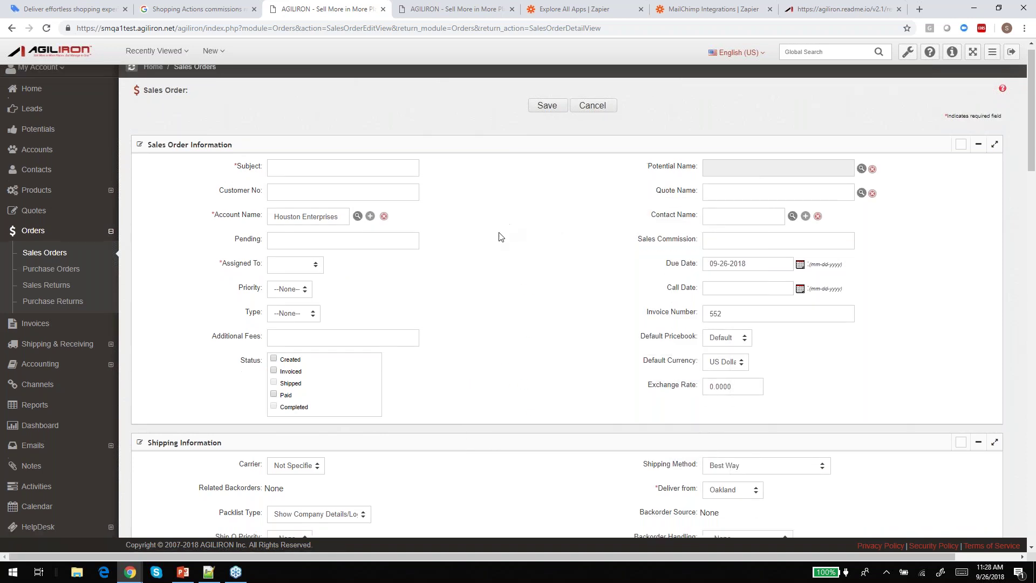
scroll(499, 237, "down", 6)
scroll(378, 270, "down", 10)
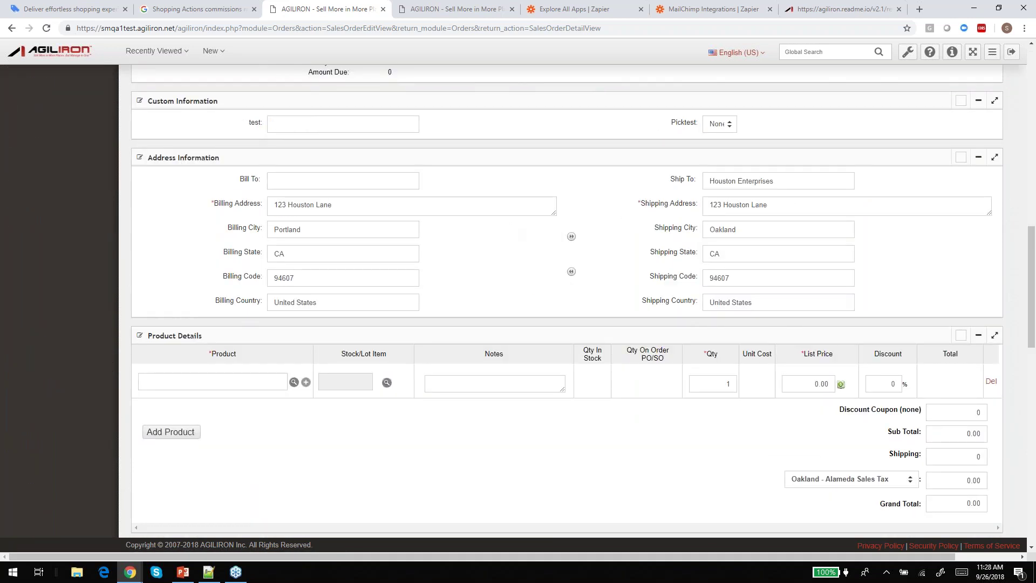
Quick-create product Test1Webinar, with Test1Webinar as its code, in the Accessories category.
left_click(300, 220)
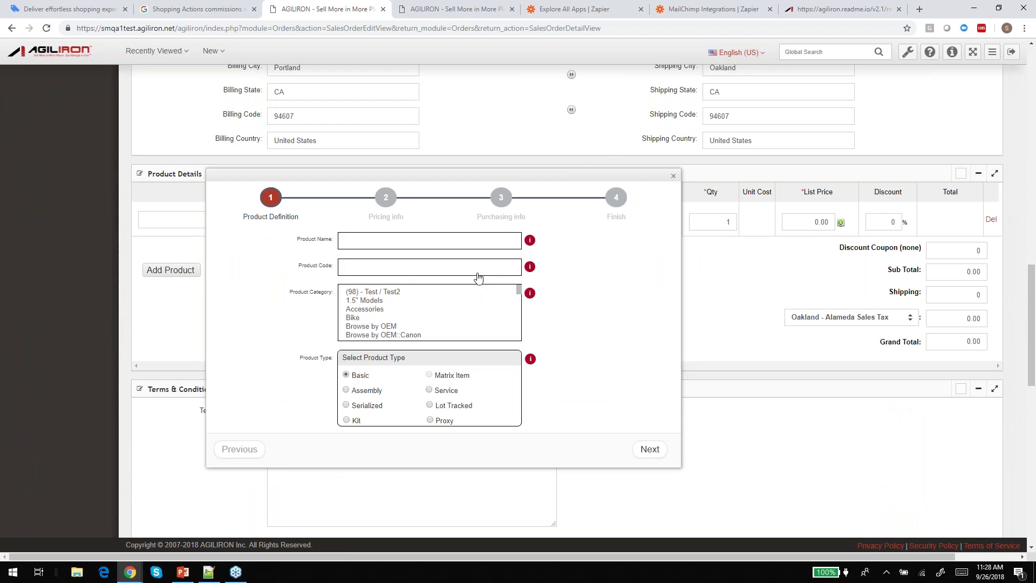
left_click(381, 242)
type("Test1WebInv")
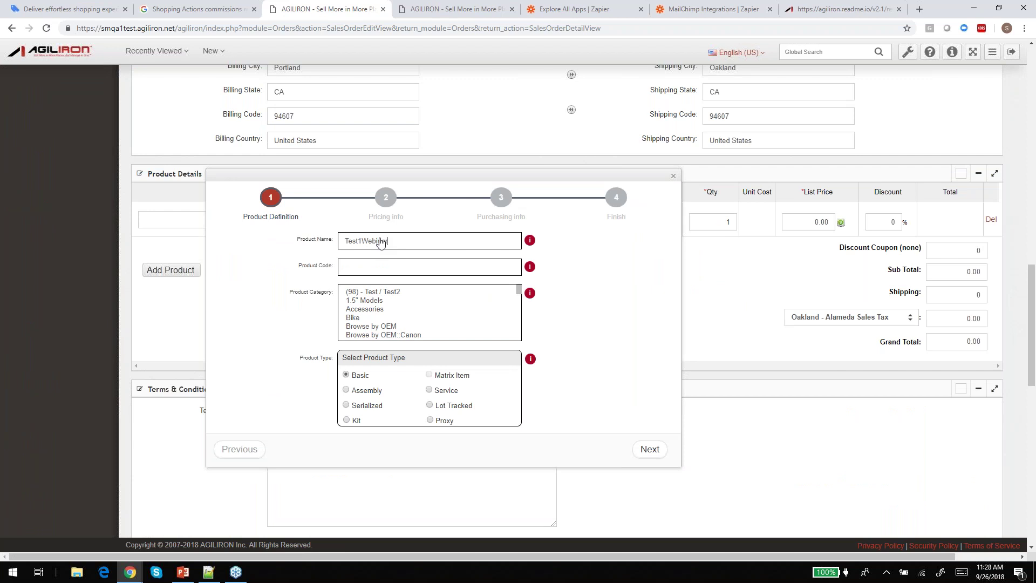
scroll(381, 241, "up", 1)
double_click(381, 244)
key("ctrl+c")
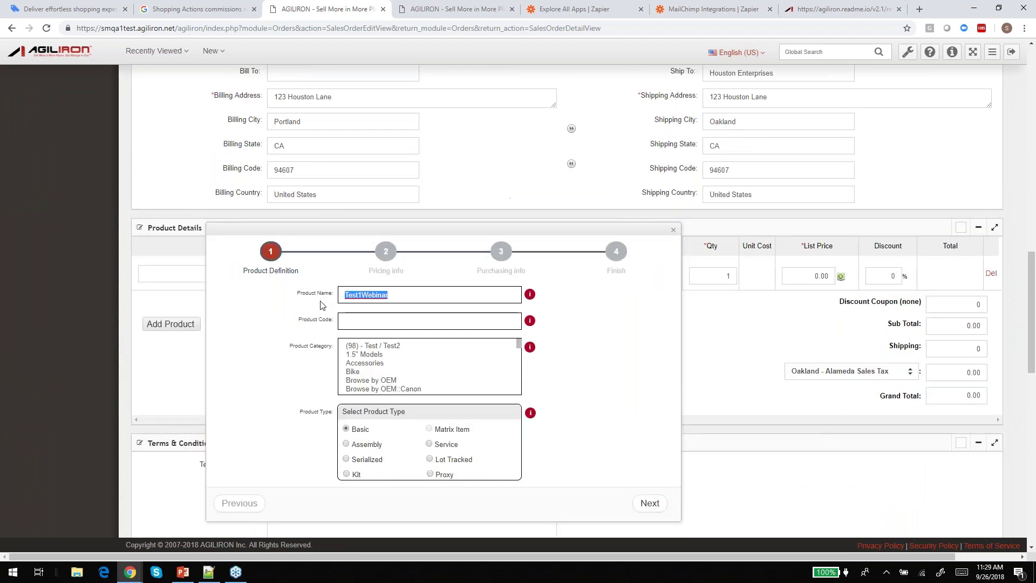
left_click(385, 322)
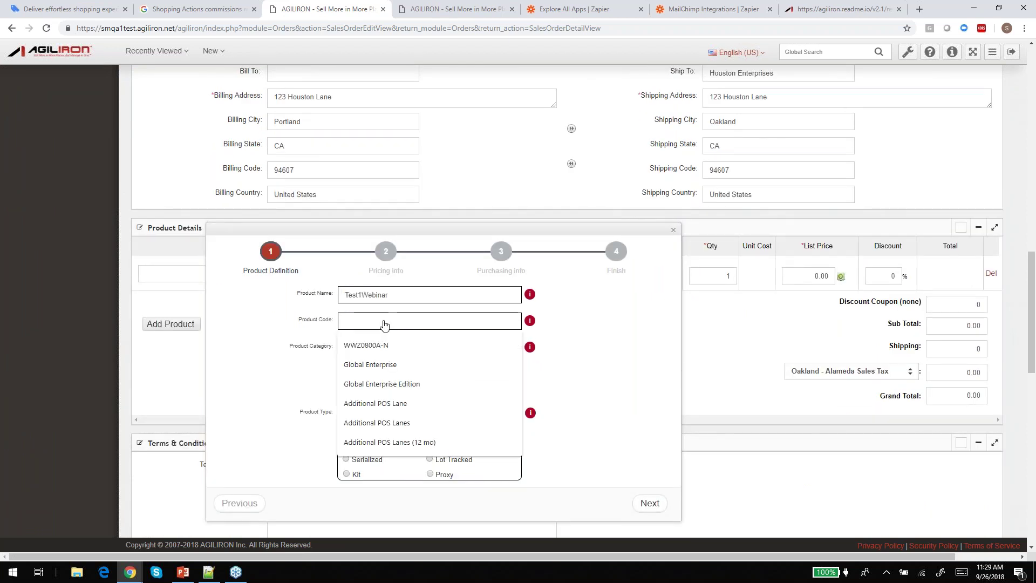
key("ctrl+v")
left_click(378, 363)
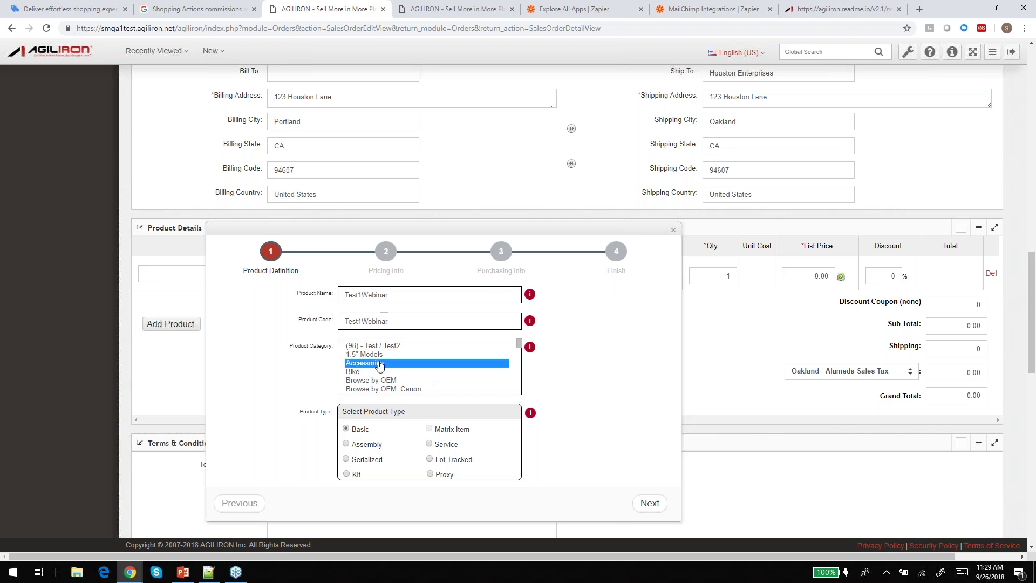
Price Test1Webinar at 1 in the Default and Retail price books and finish creating it as the first line.
left_click(650, 503)
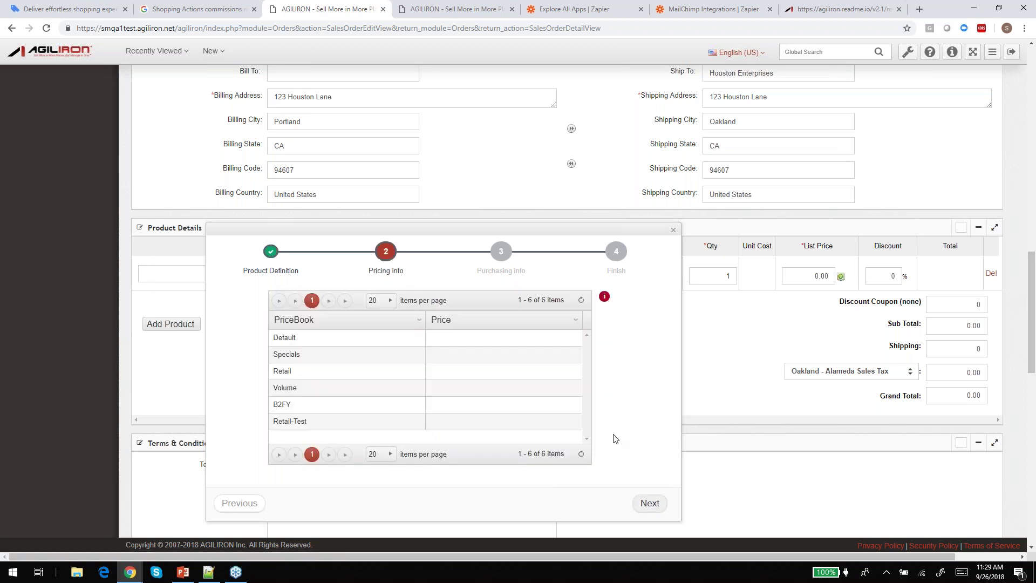
left_click(450, 340)
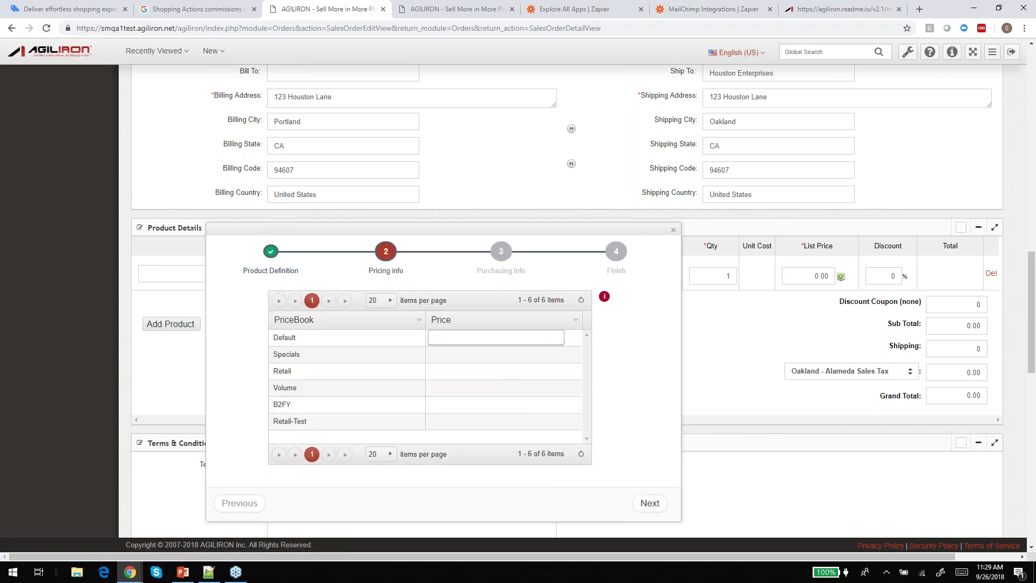
left_click(471, 358)
left_click(450, 371)
type("1")
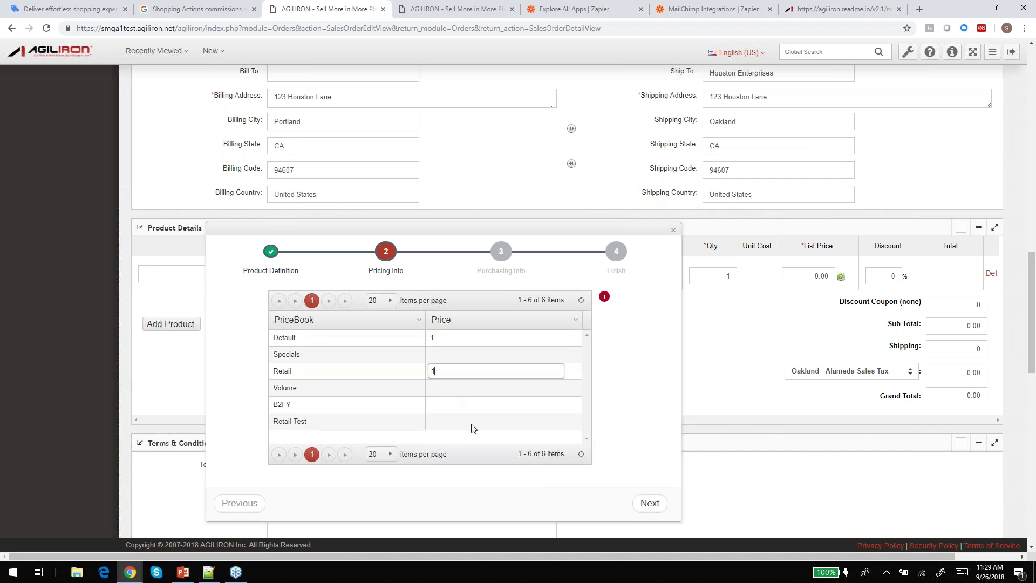
left_click(460, 441)
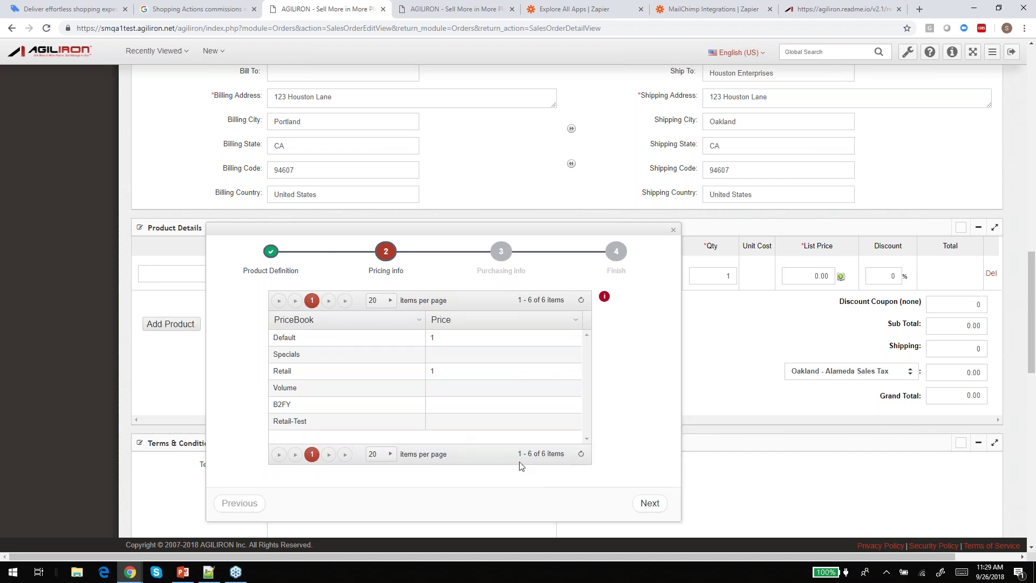
left_click(650, 504)
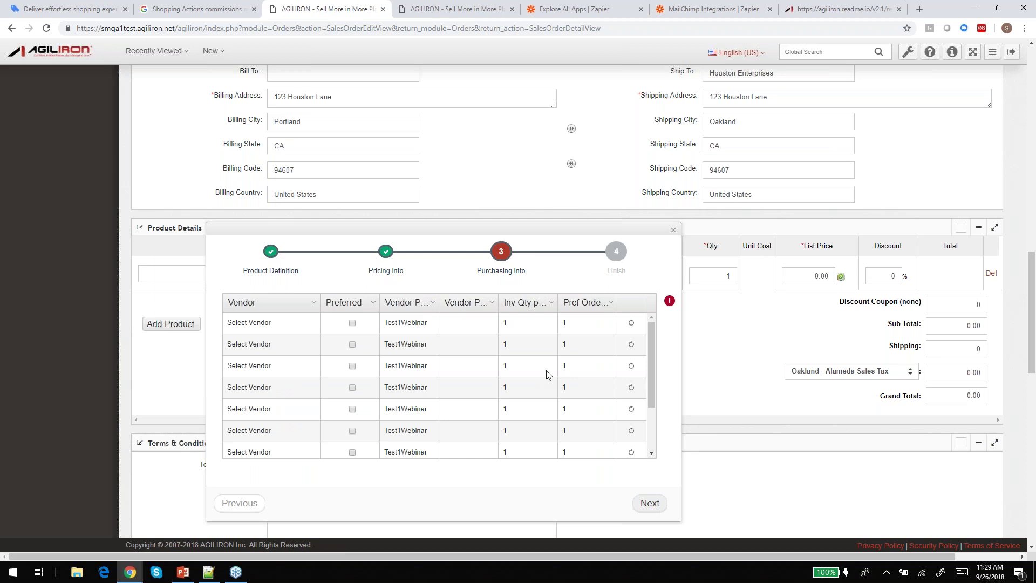
left_click(645, 511)
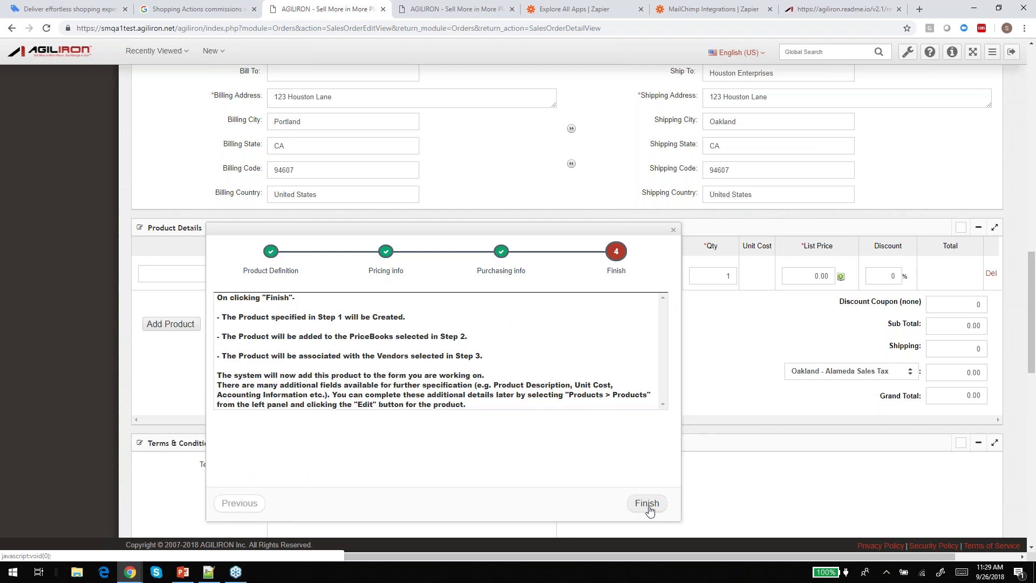
left_click(647, 503)
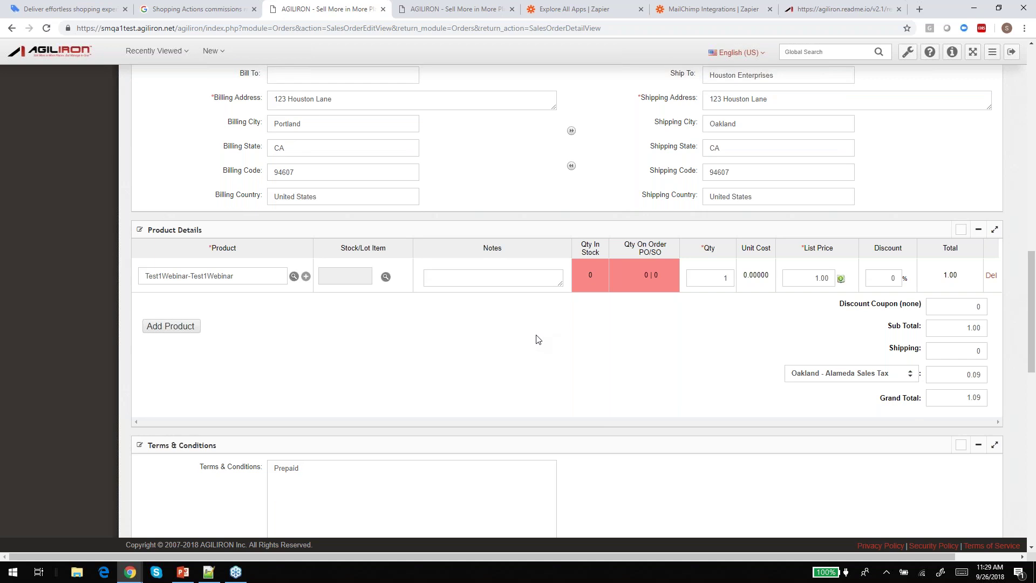
scroll(536, 339, "up", 4)
scroll(317, 136, "up", 7)
scroll(317, 136, "up", 5)
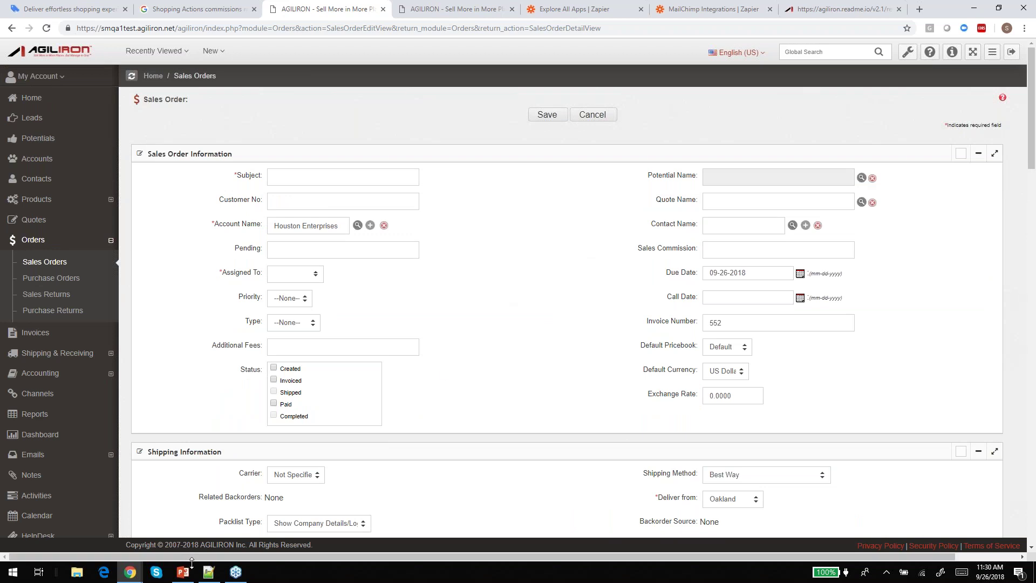
scroll(393, 320, "down", 6)
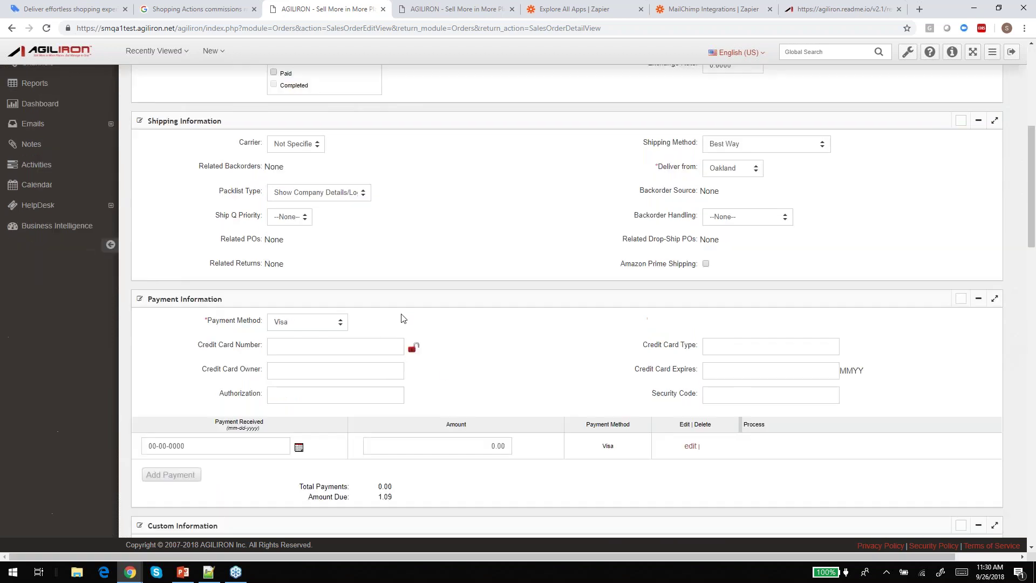
scroll(402, 319, "down", 10)
left_click(171, 320)
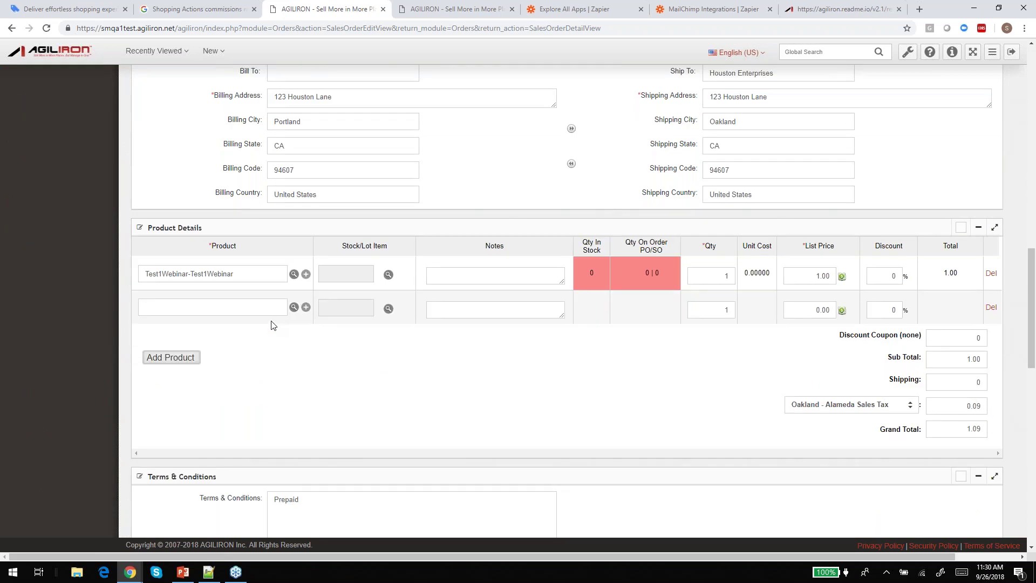
left_click(239, 310)
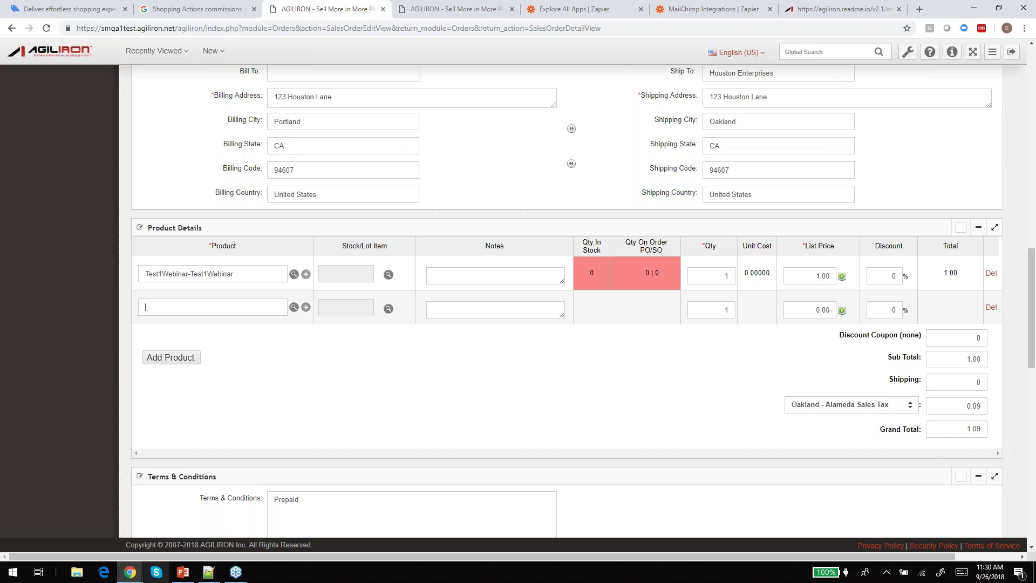
left_click(209, 573)
left_click(975, 8)
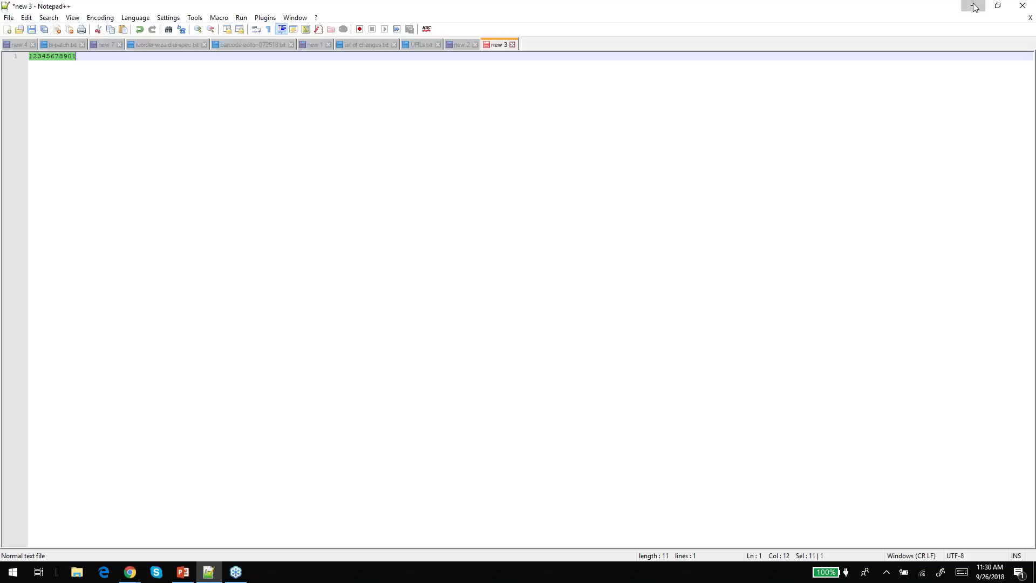
key("ctrl+v")
key("Return")
key("ctrl+v")
key("Return")
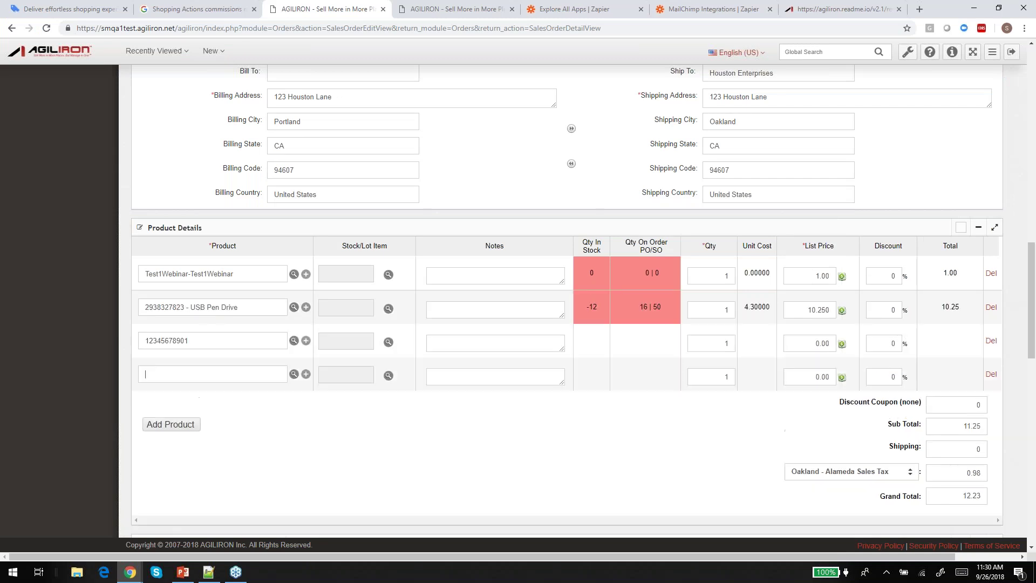
key("ctrl+v")
key("Return")
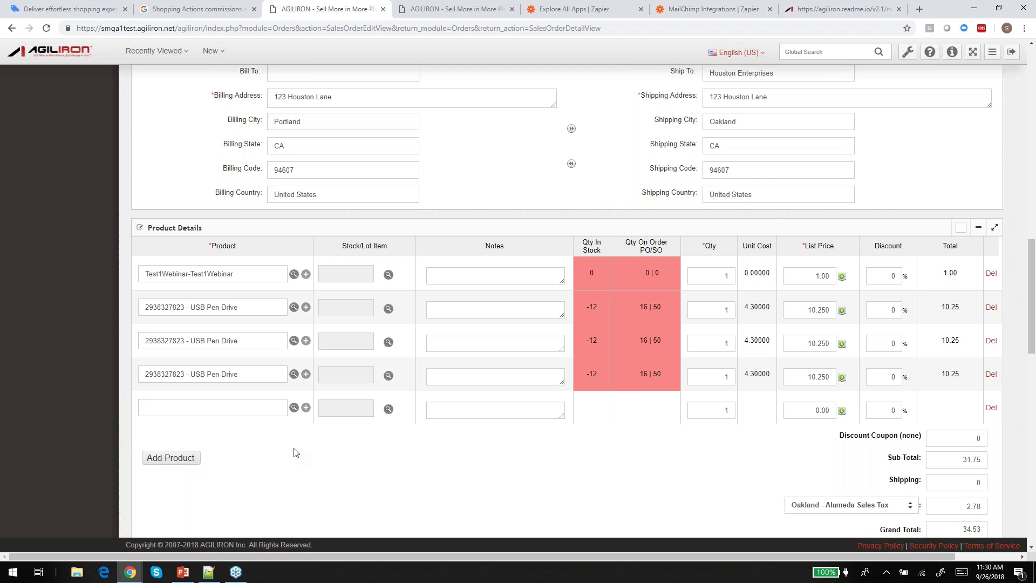
left_click(181, 580)
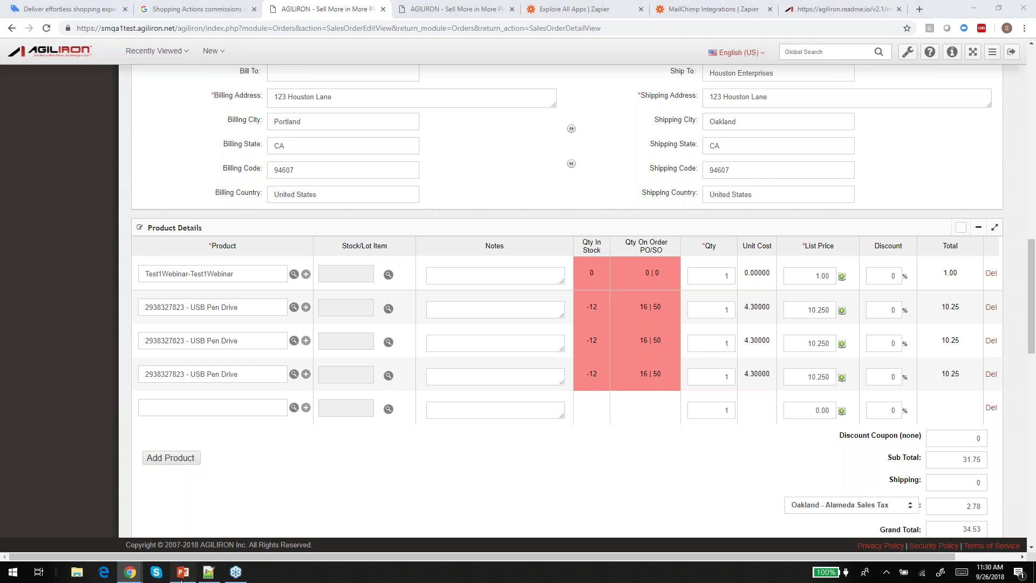
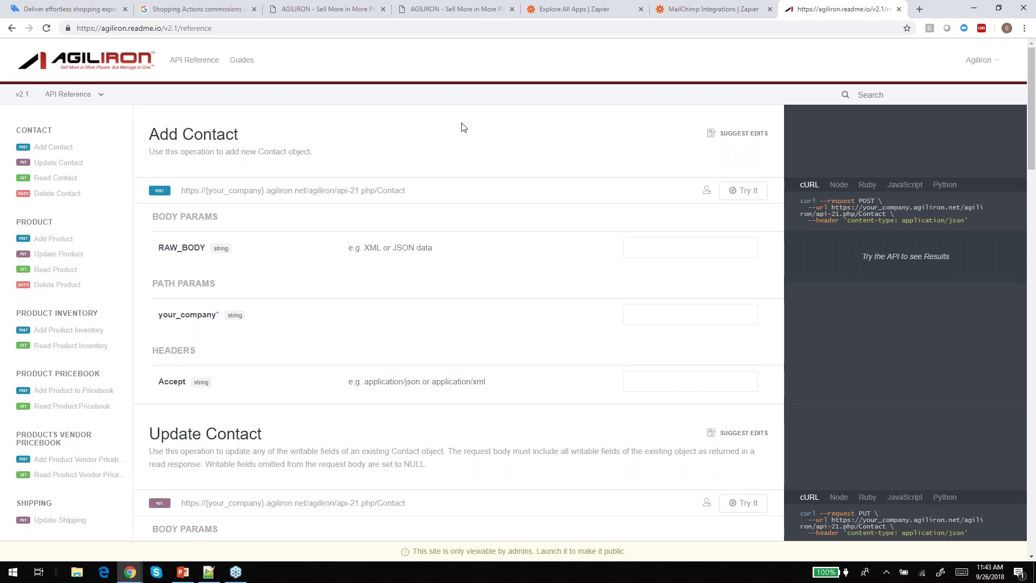
In Read Contact, enter smqa1test as your_company and the contact's e-mail address as contact_params.
left_click(52, 180)
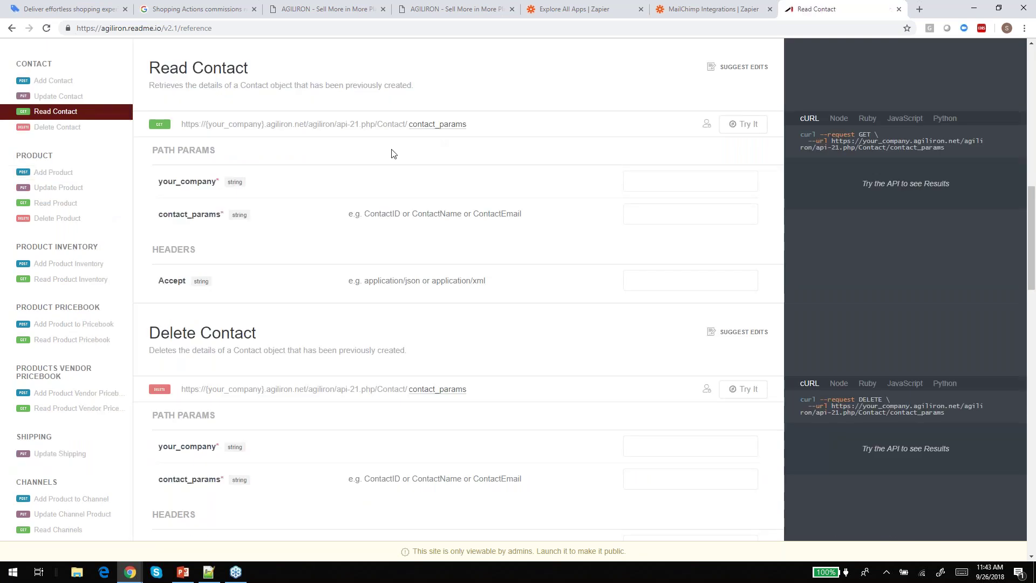
left_click_drag(182, 123, 482, 123)
left_click(345, 182)
left_click_drag(263, 125, 208, 124)
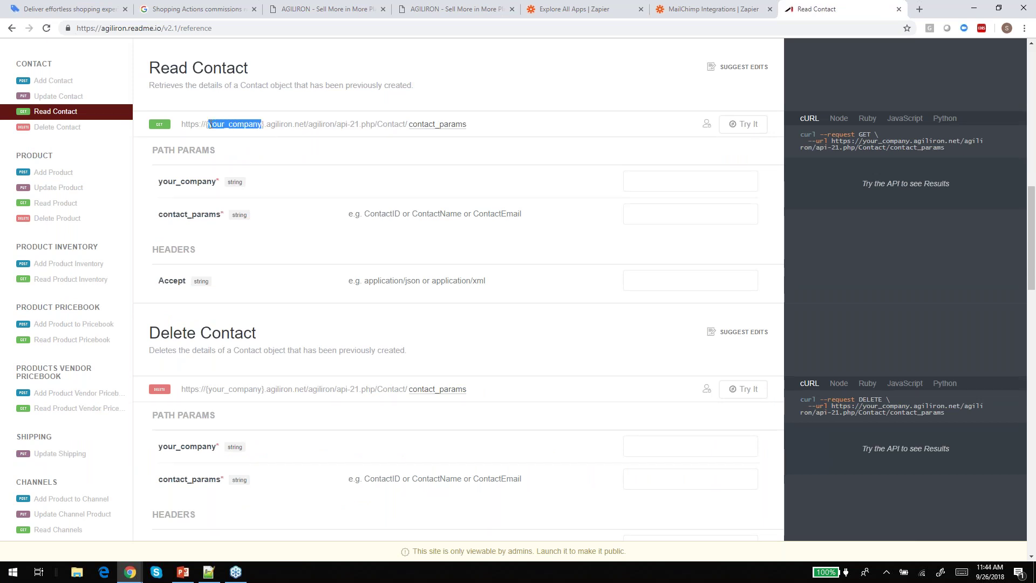
left_click(301, 156)
type("smqa1test")
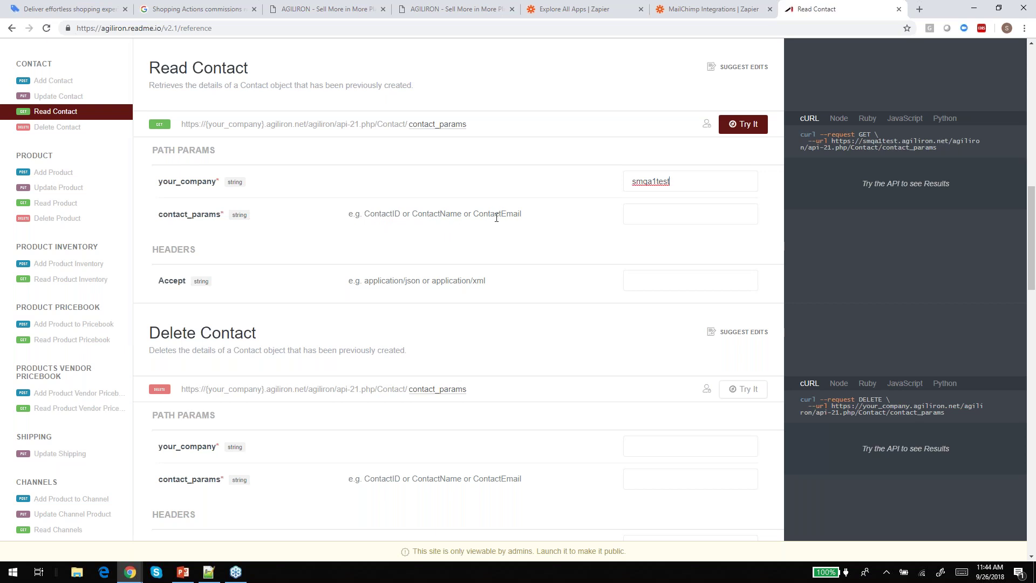
left_click(662, 218)
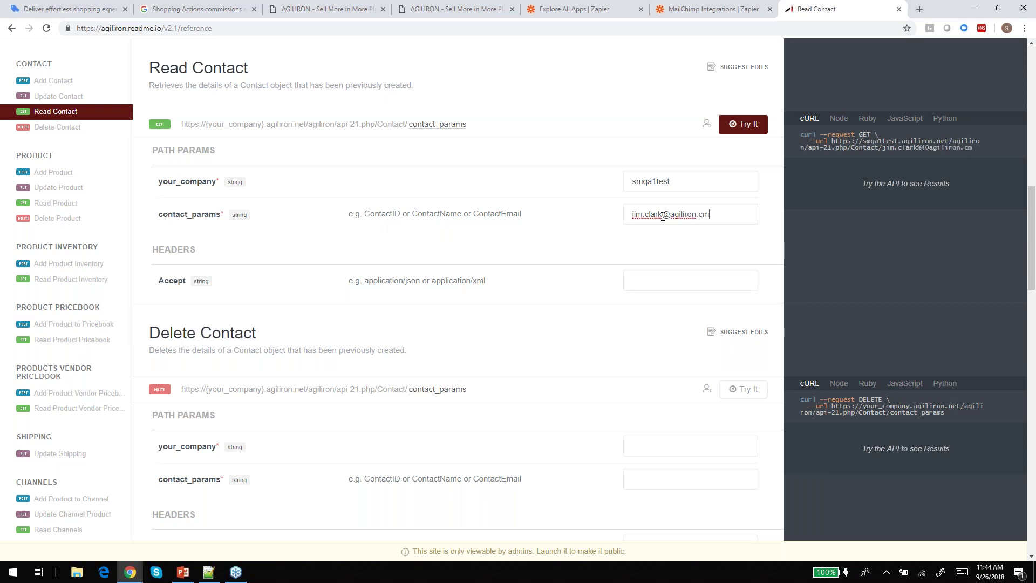
Bring up the Query Auth key prompt, then get the token from Agiliron's Security Token settings.
left_click(745, 126)
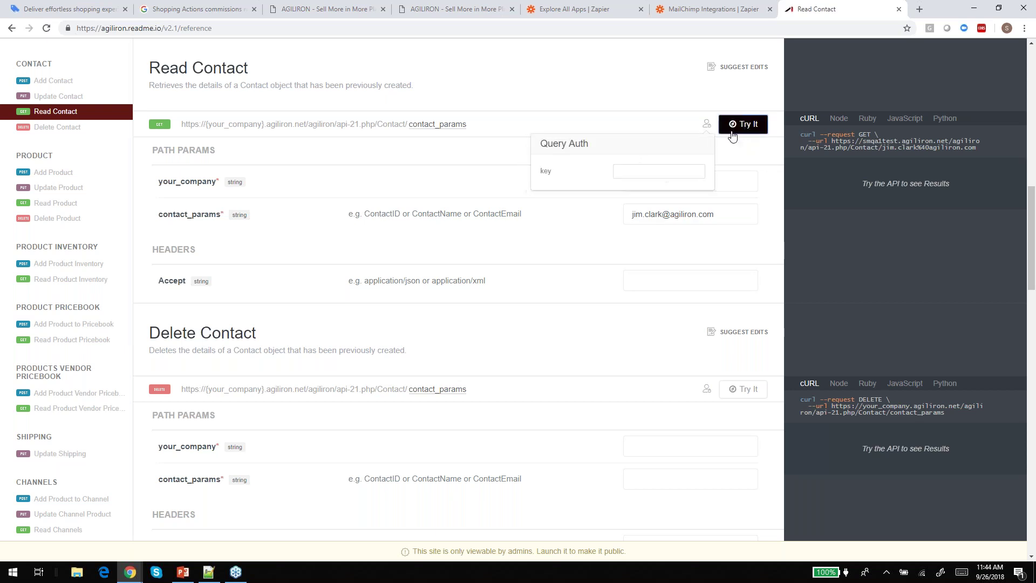
left_click(687, 171)
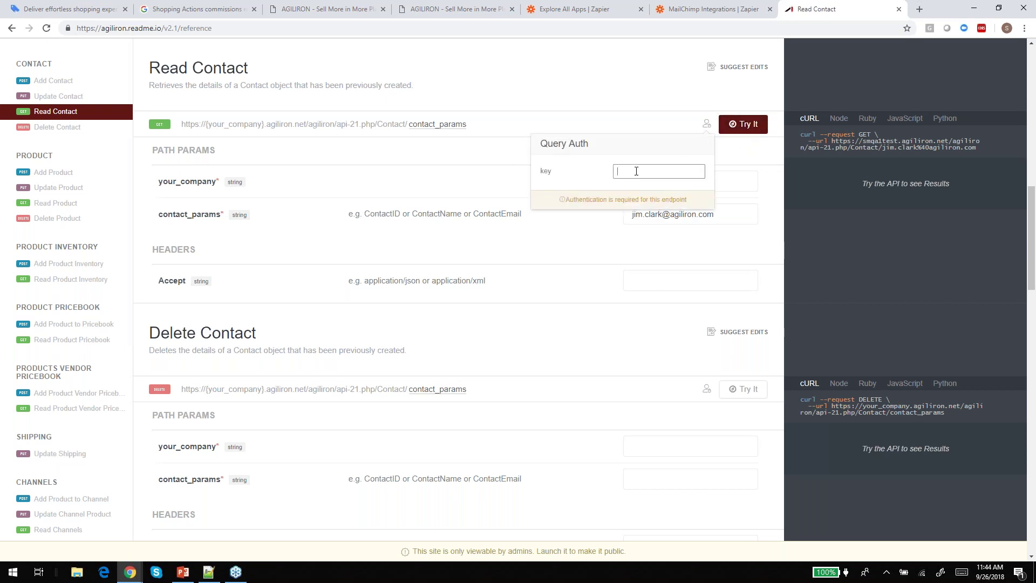
left_click(329, 7)
left_click(910, 50)
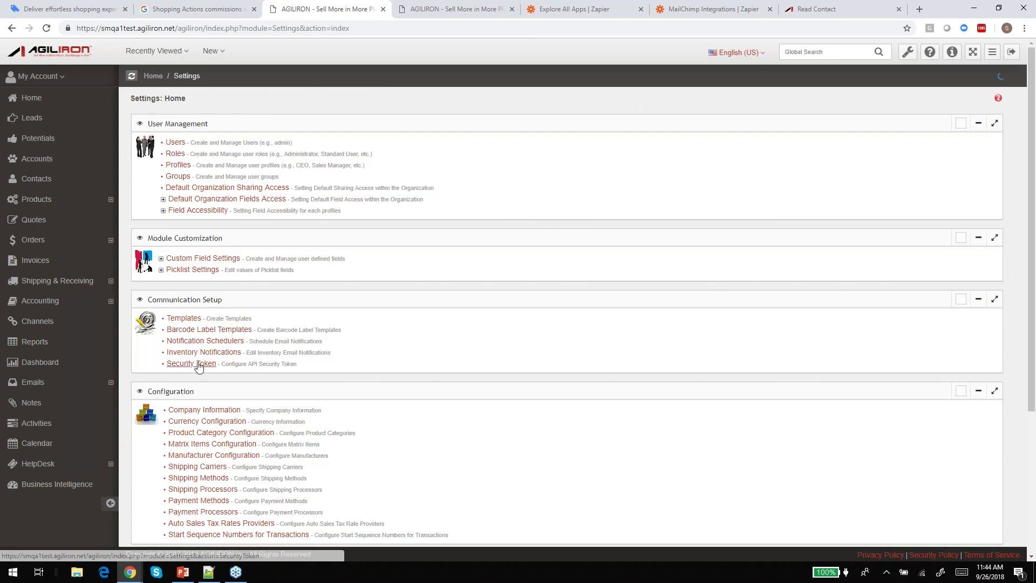
left_click(191, 364)
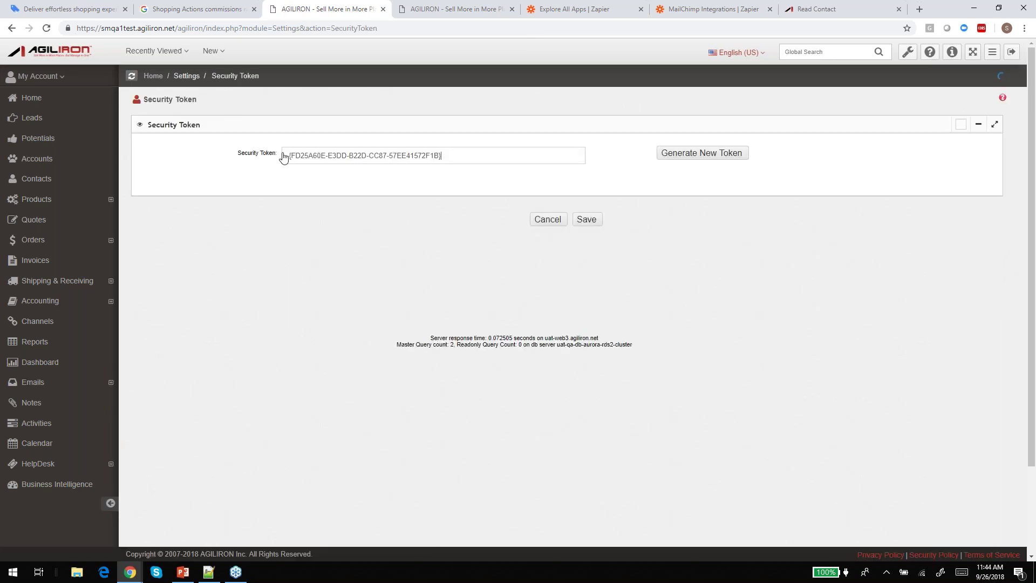
left_click(822, 8)
Paste the security token as the Query Auth key and send the request, returning 200 OK contact XML.
key("ctrl+v")
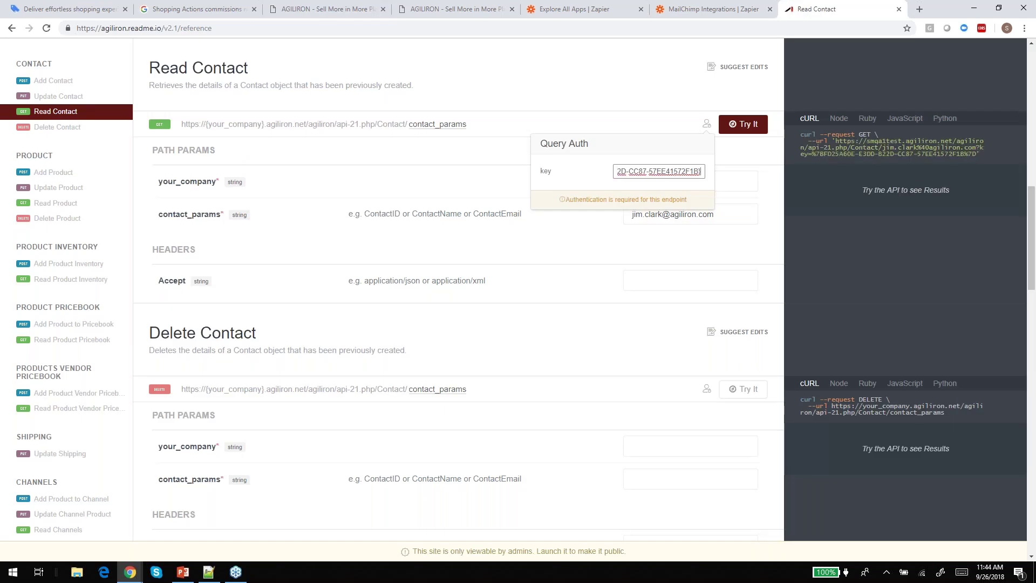
key("Return")
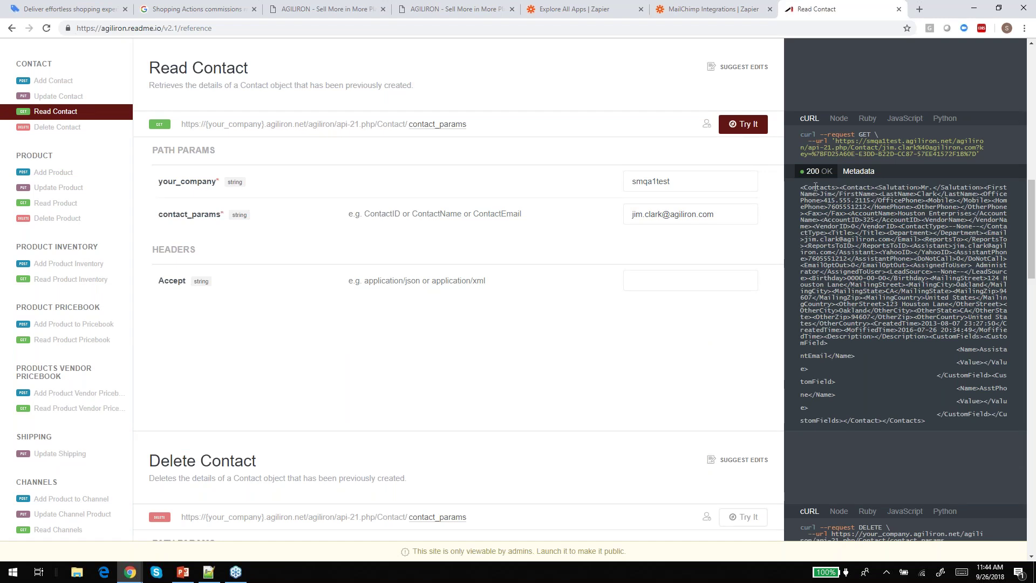
left_click_drag(801, 187, 1008, 417)
left_click(961, 276)
Switch the Read Contact code sample to JavaScript.
mouse_move(896, 143)
left_click(895, 124)
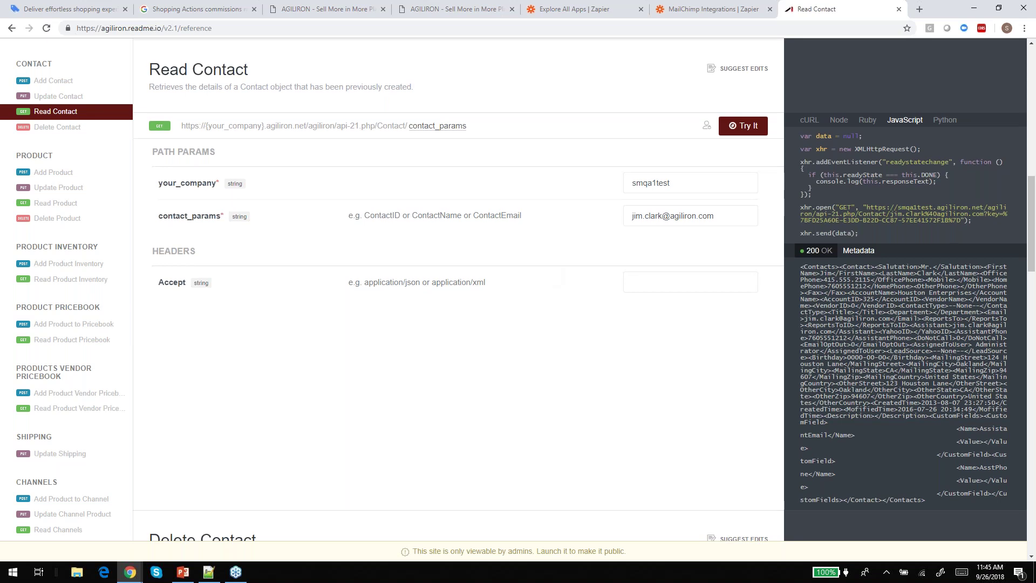
scroll(519, 216, "up", 7)
scroll(520, 215, "up", 6)
Open the Guides in a new tab and scroll down to the sample contact object.
right_click(244, 61)
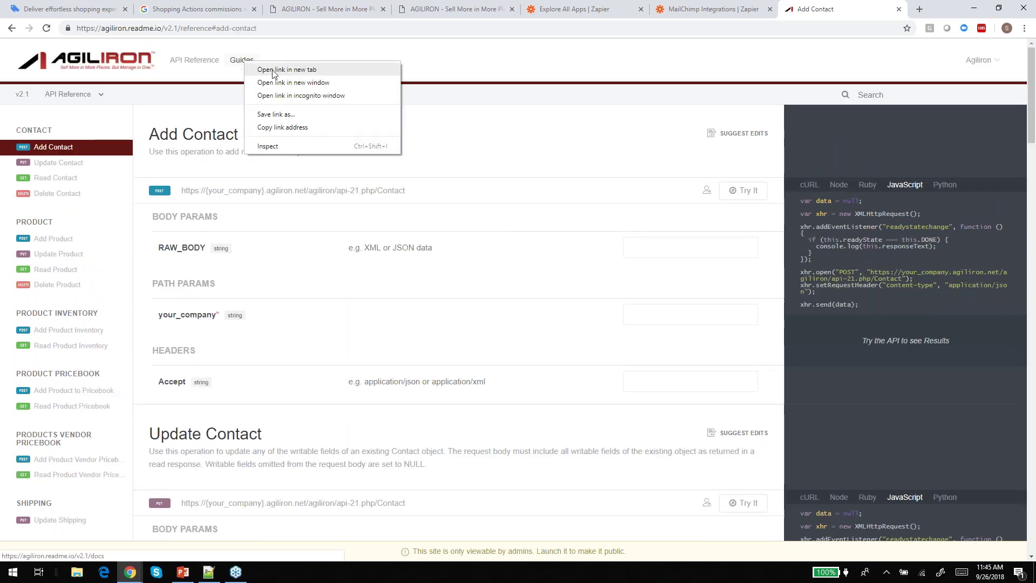
left_click(286, 69)
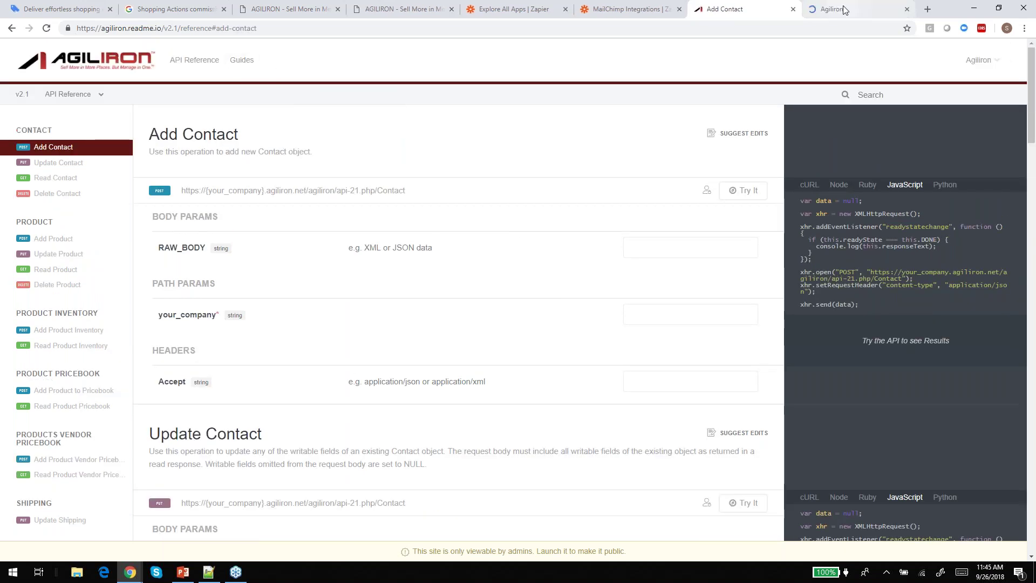
left_click(844, 8)
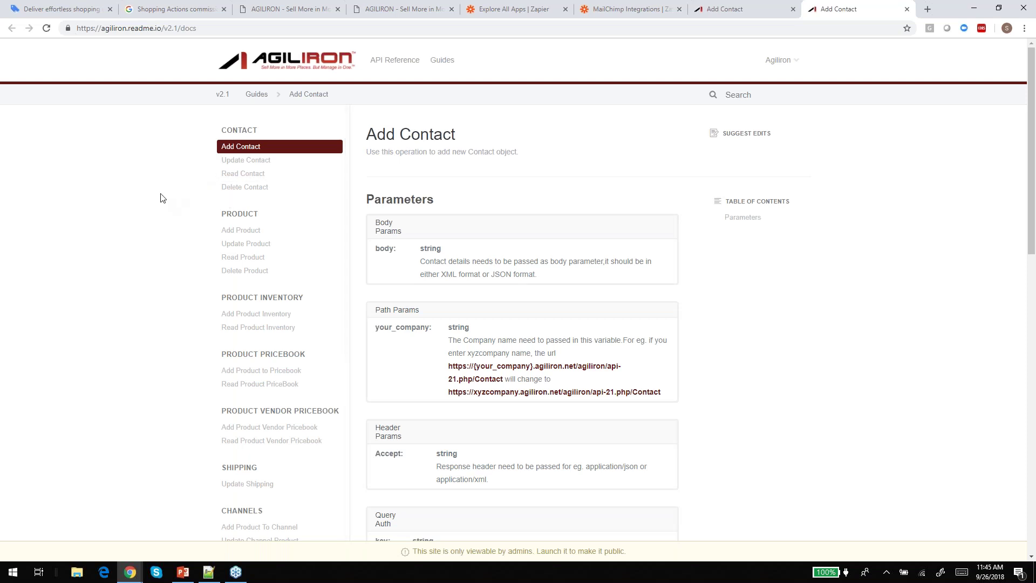
scroll(160, 198, "down", 6)
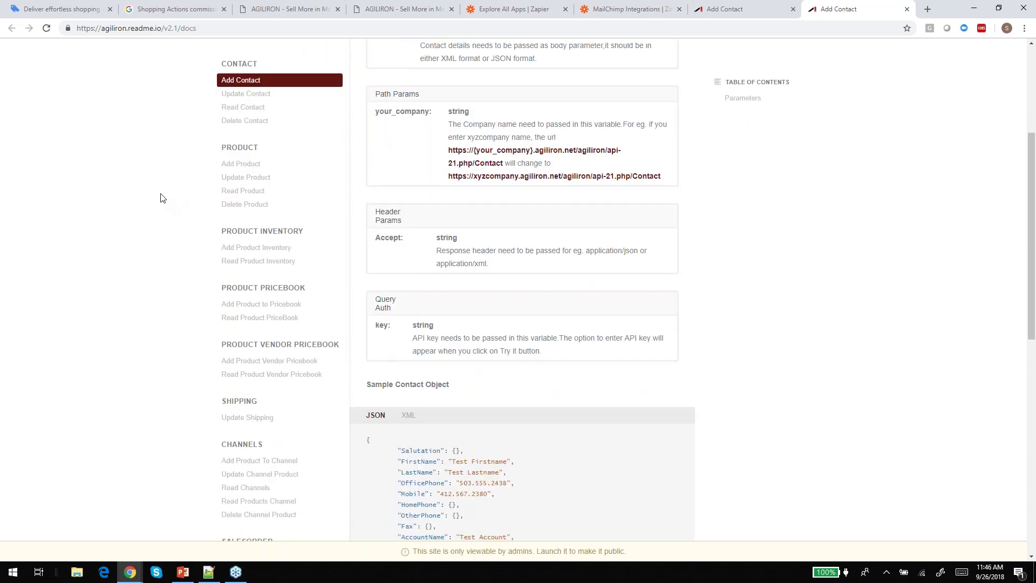
scroll(160, 198, "down", 3)
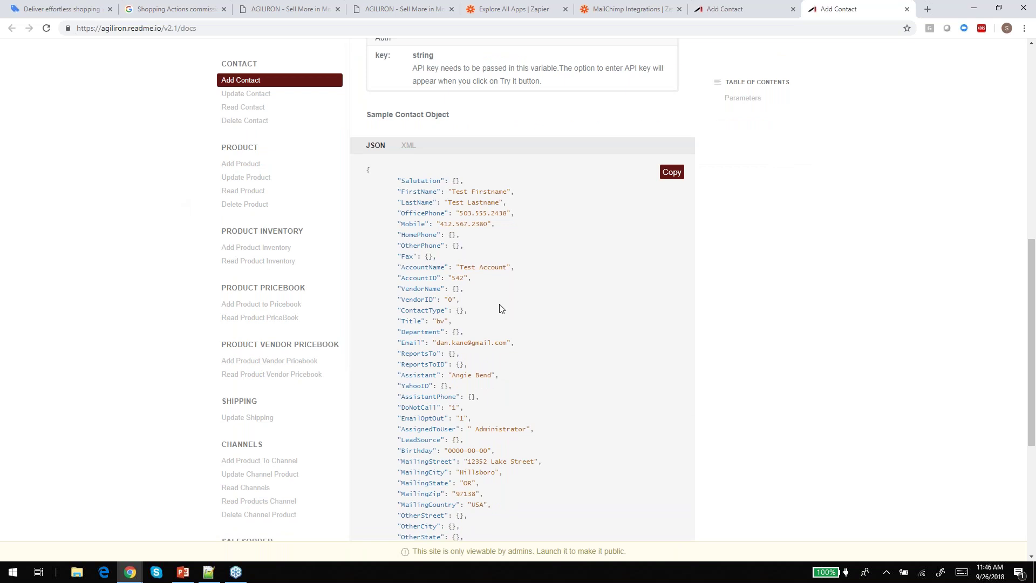
scroll(518, 310, "down", 1)
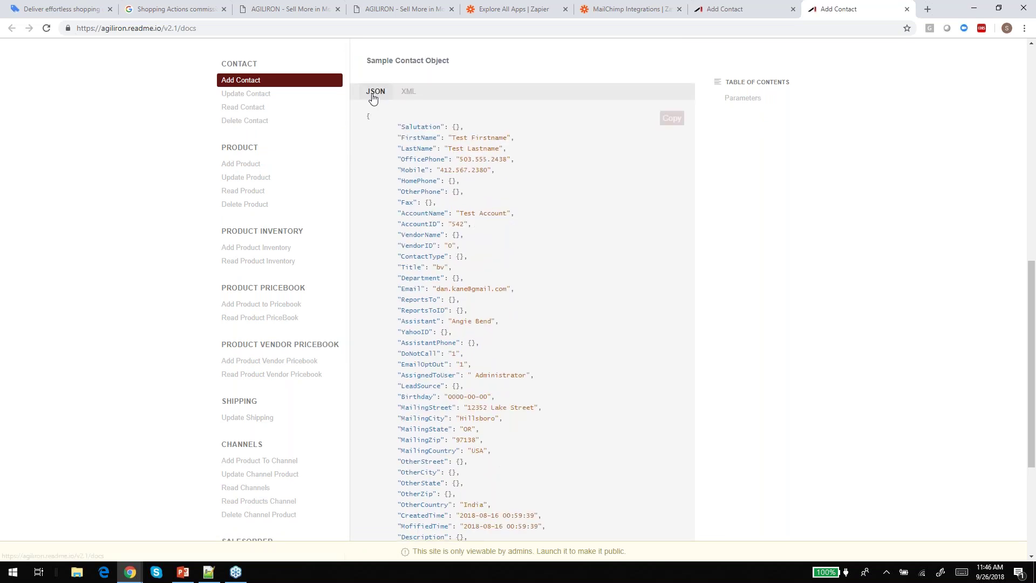
View the sample contact object as XML, then as JSON, before returning to the API Reference tab.
left_click(408, 93)
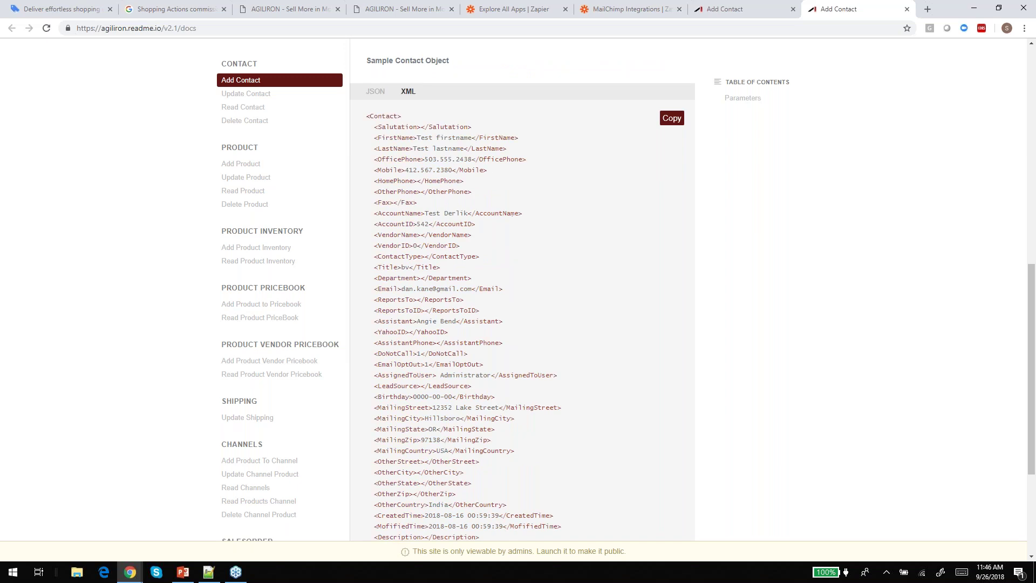
left_click(383, 95)
scroll(493, 141, "down", 4)
scroll(493, 139, "up", 4)
scroll(493, 139, "up", 10)
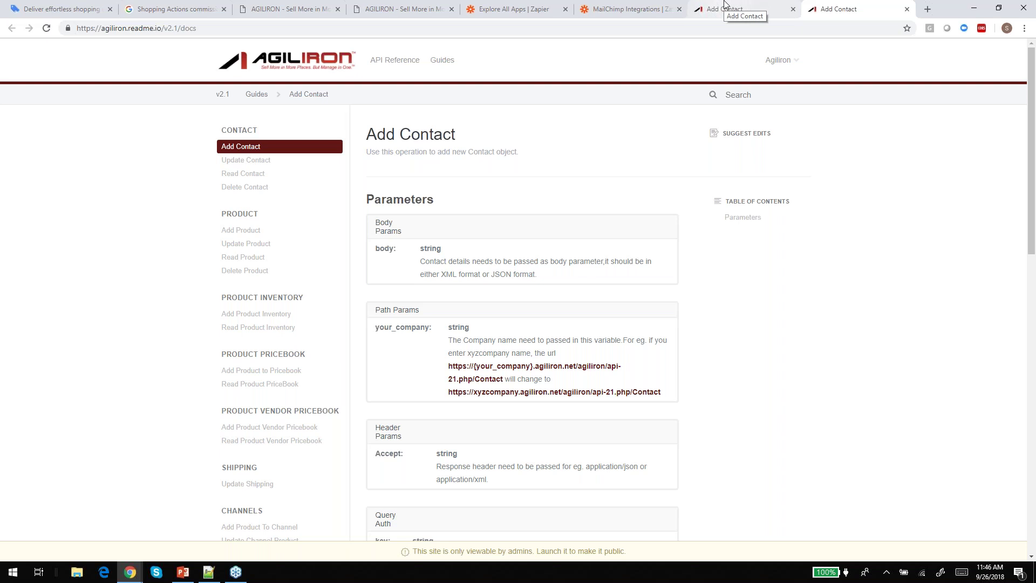
left_click(725, 5)
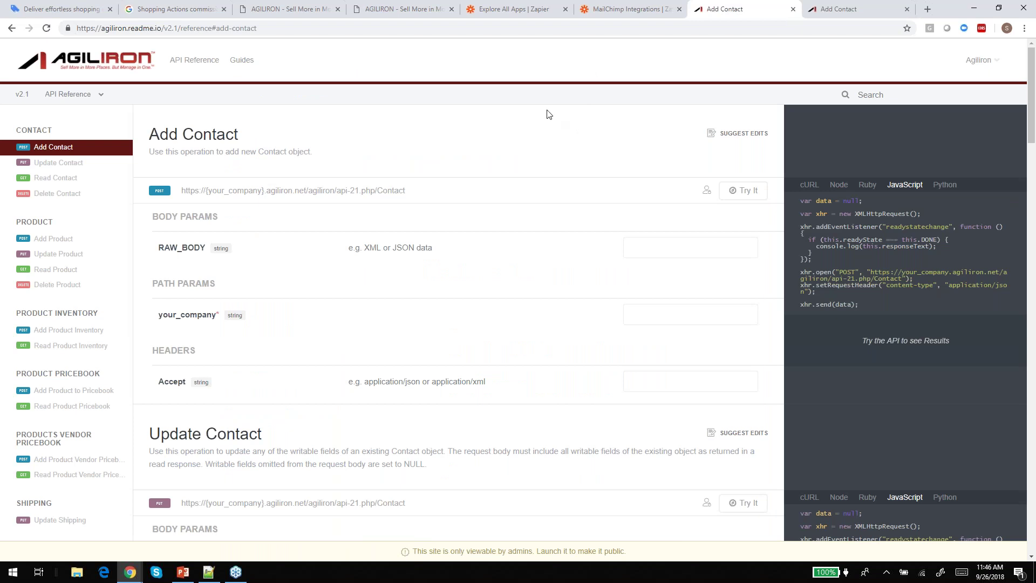
Return to the Agiliron v11 webinar deck in PowerPoint and go from slide 3 to slide 5.
left_click(190, 579)
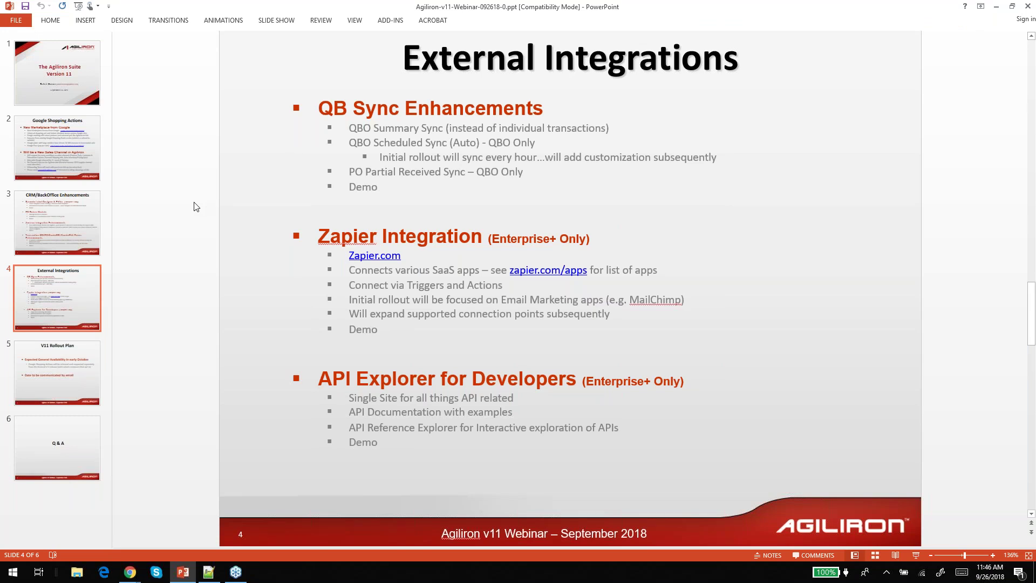
left_click(60, 219)
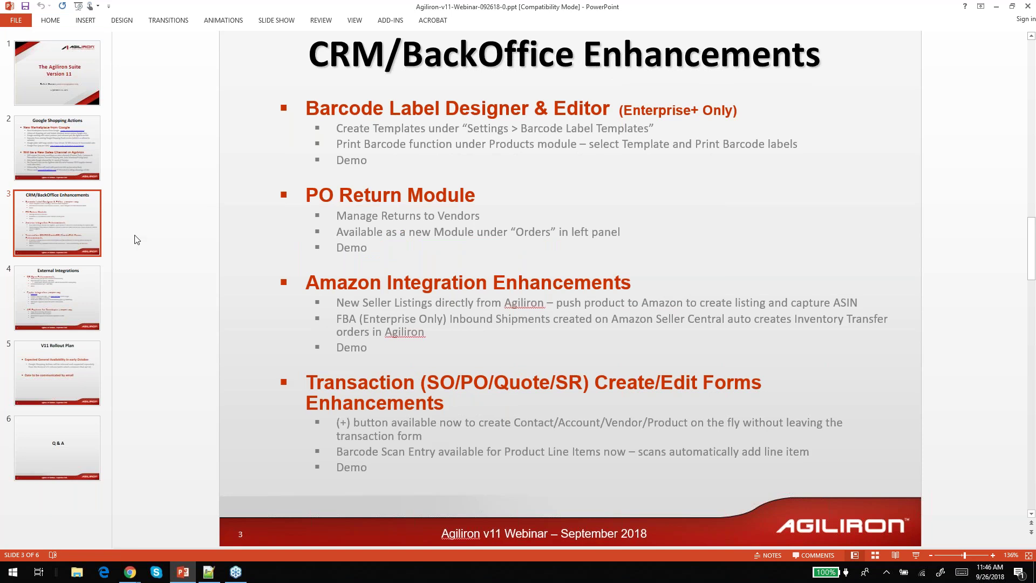
left_click(52, 376)
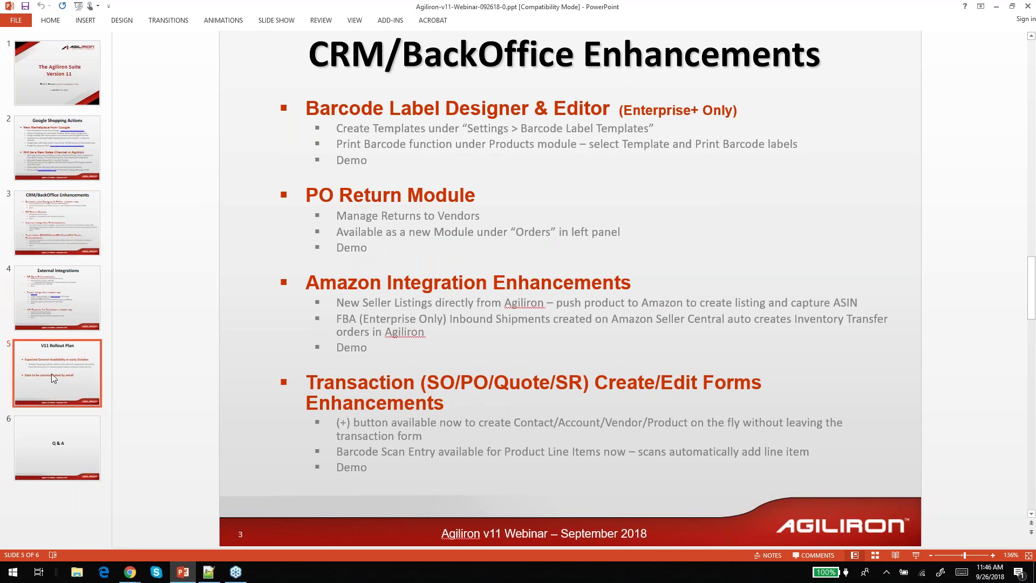